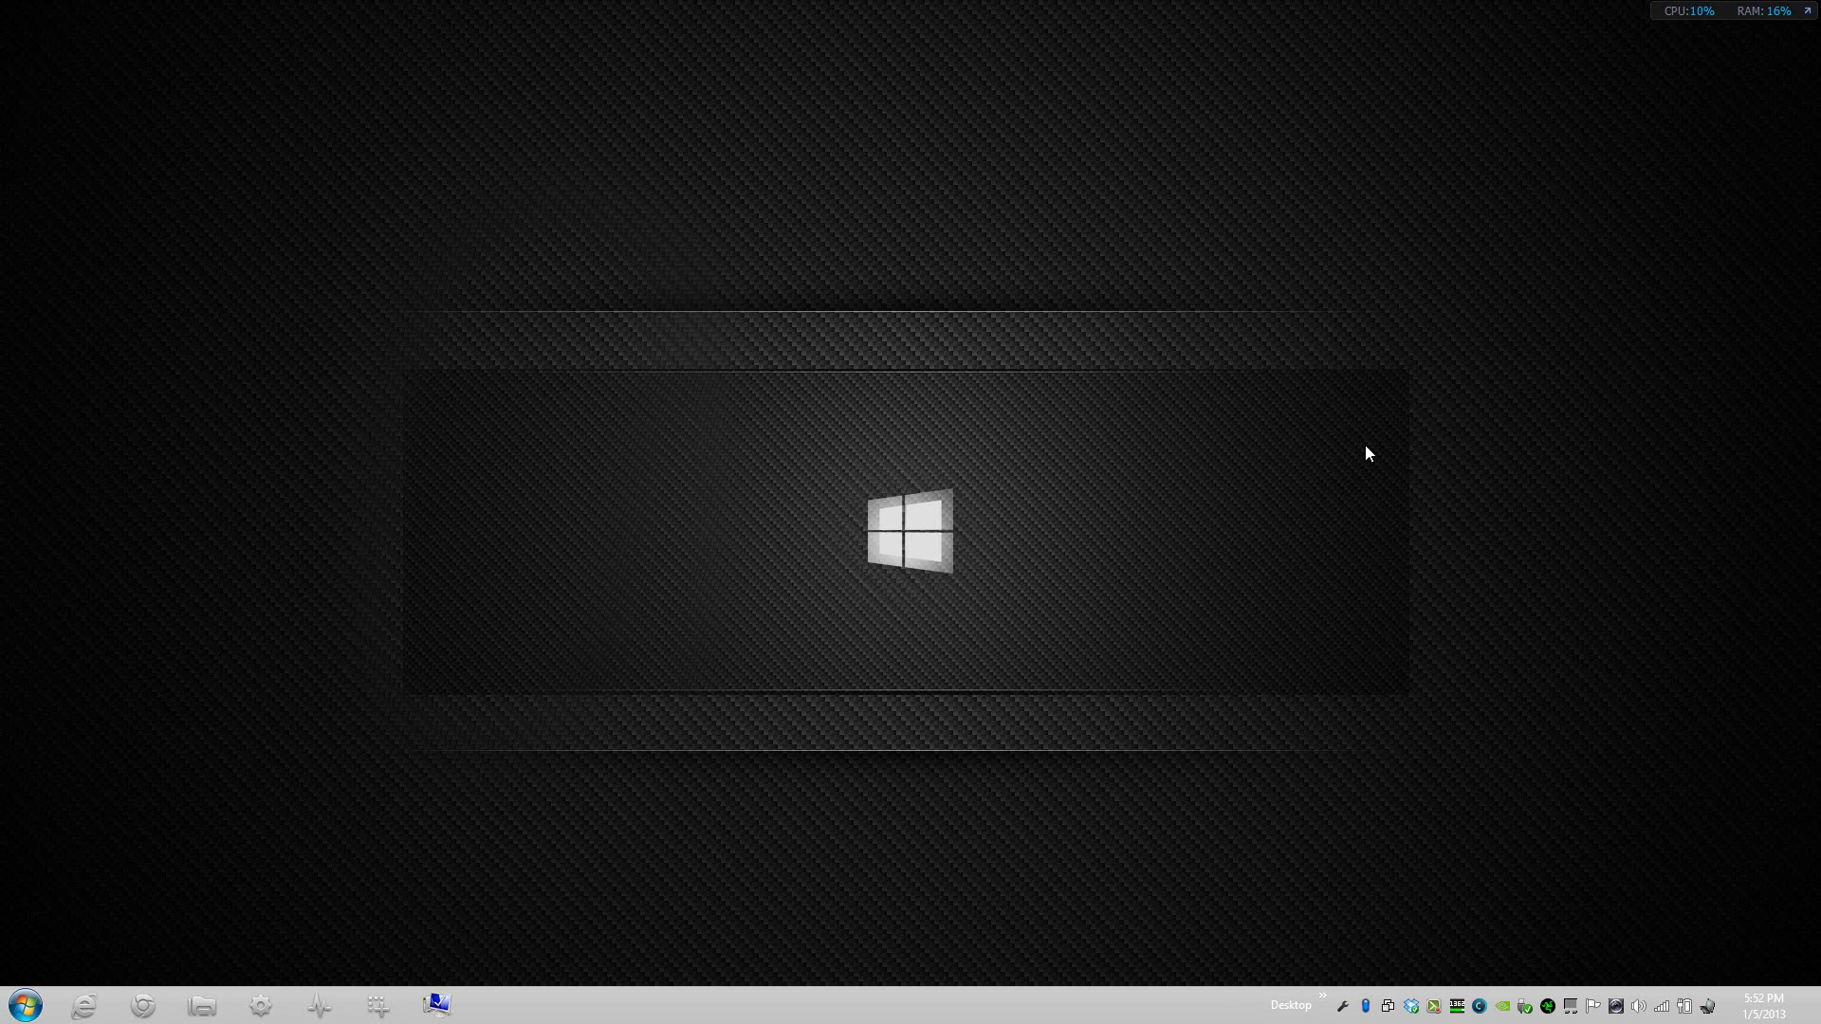
Step: Search for 'control panel' from Start and go through System to Performance Information and Tools
key(super)
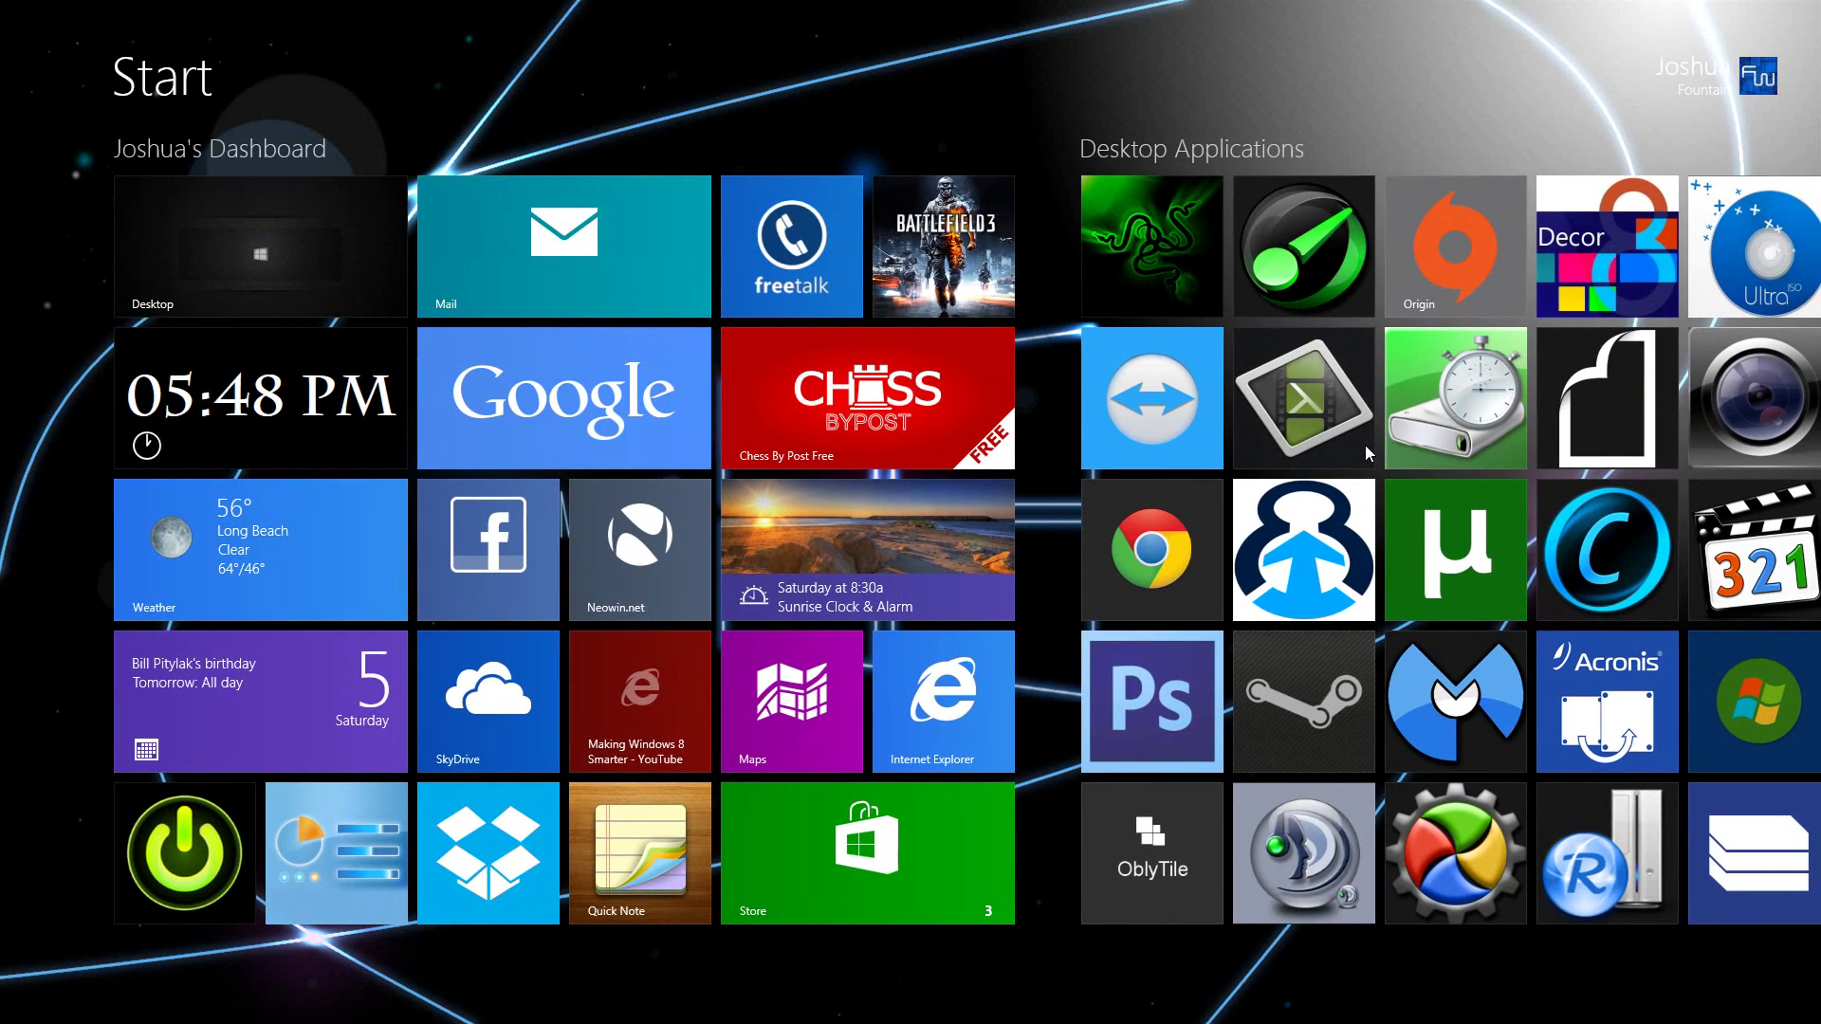
text(control)
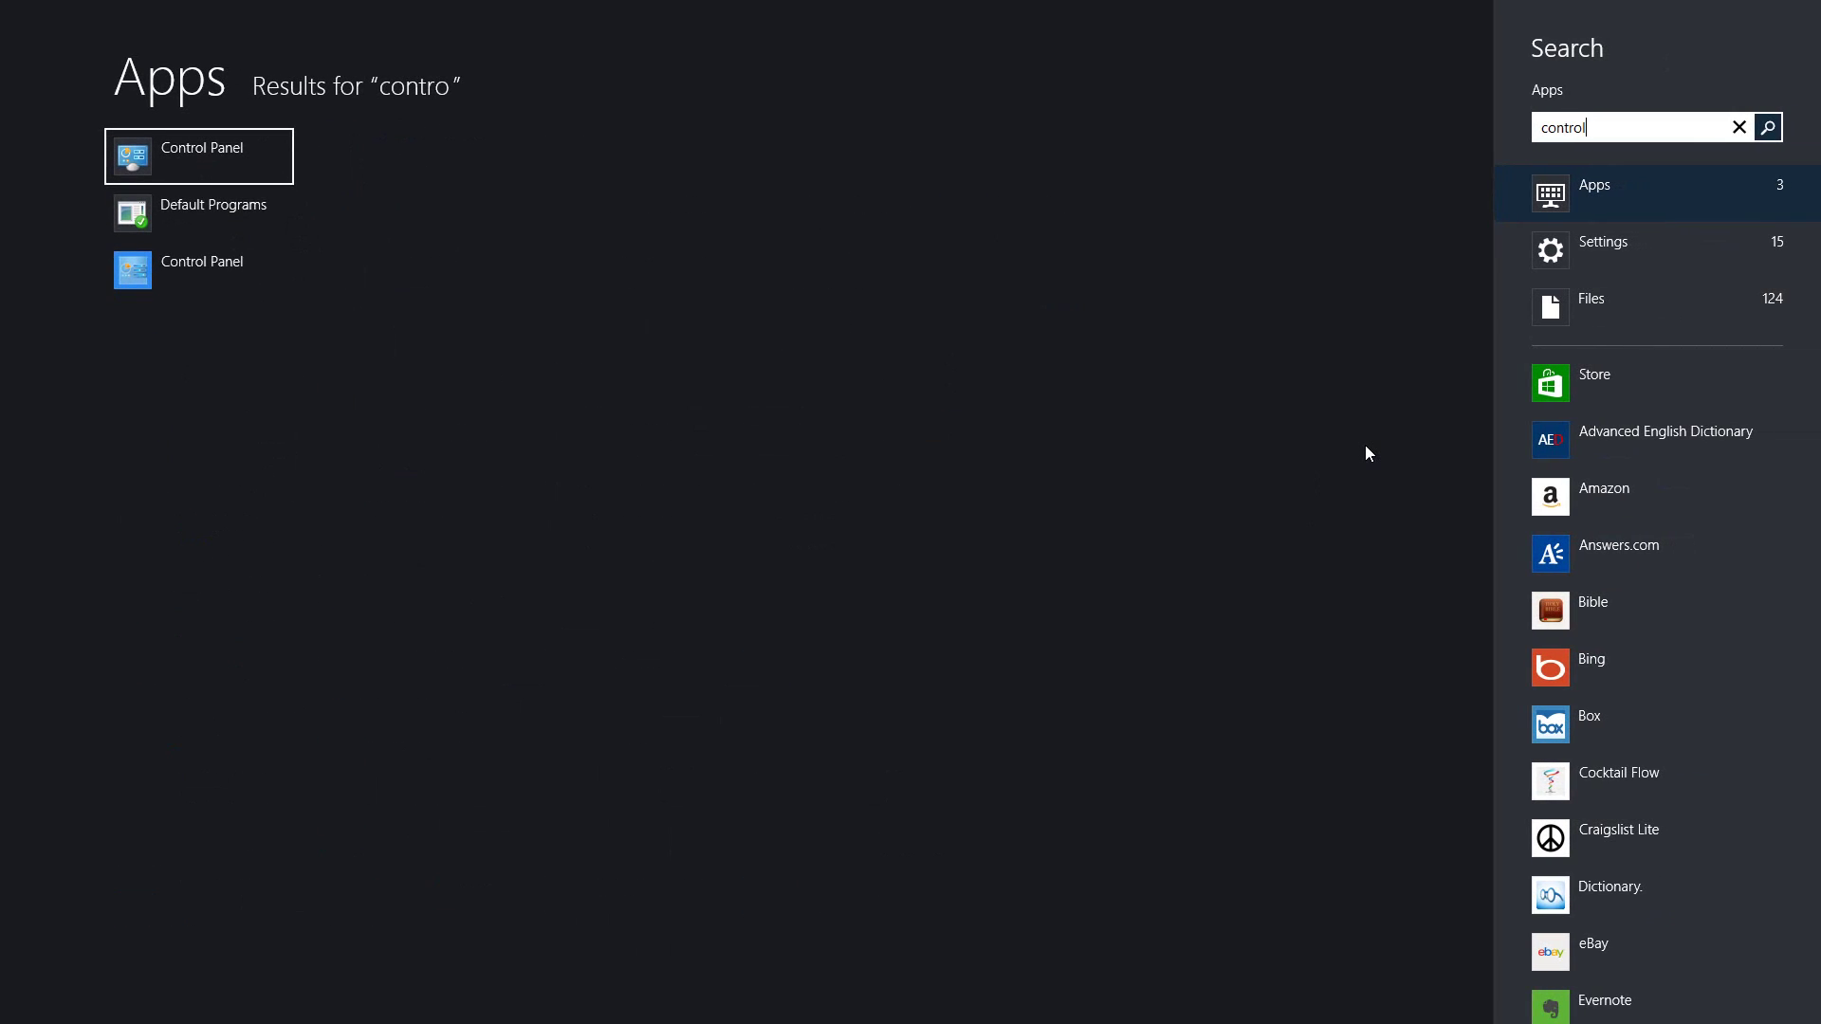
text( panel)
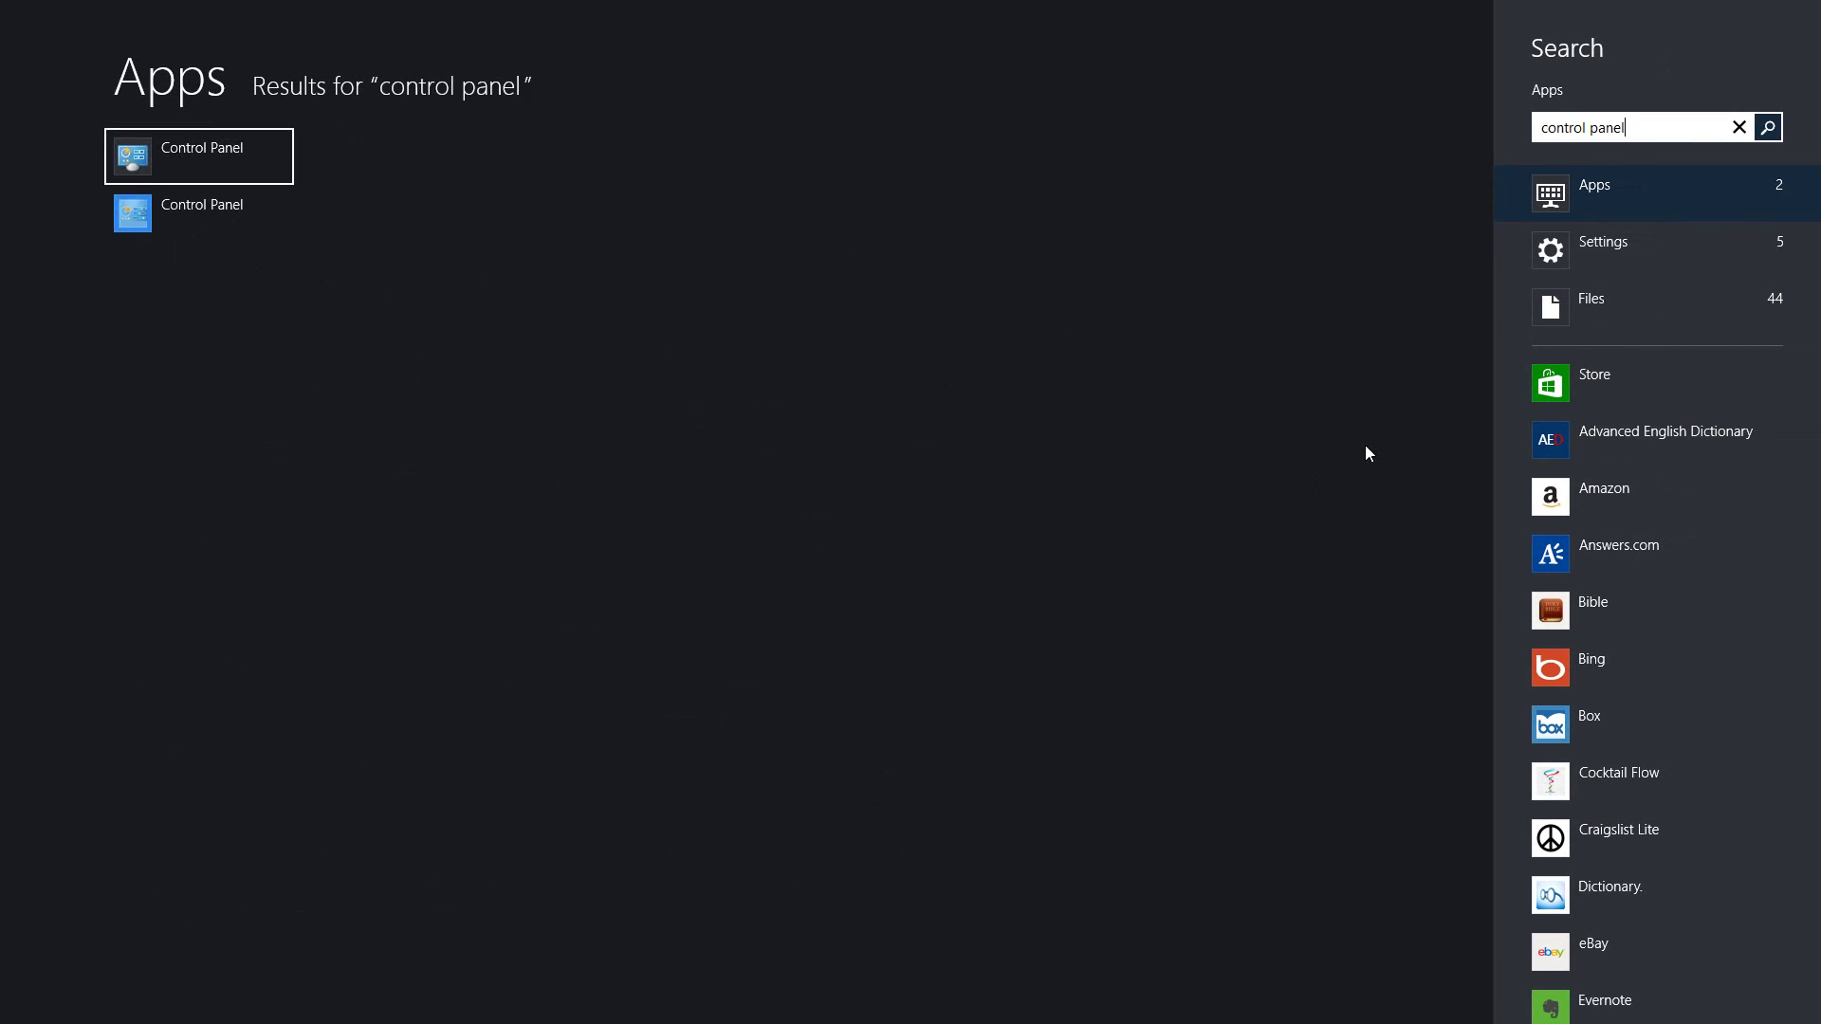
key(Return)
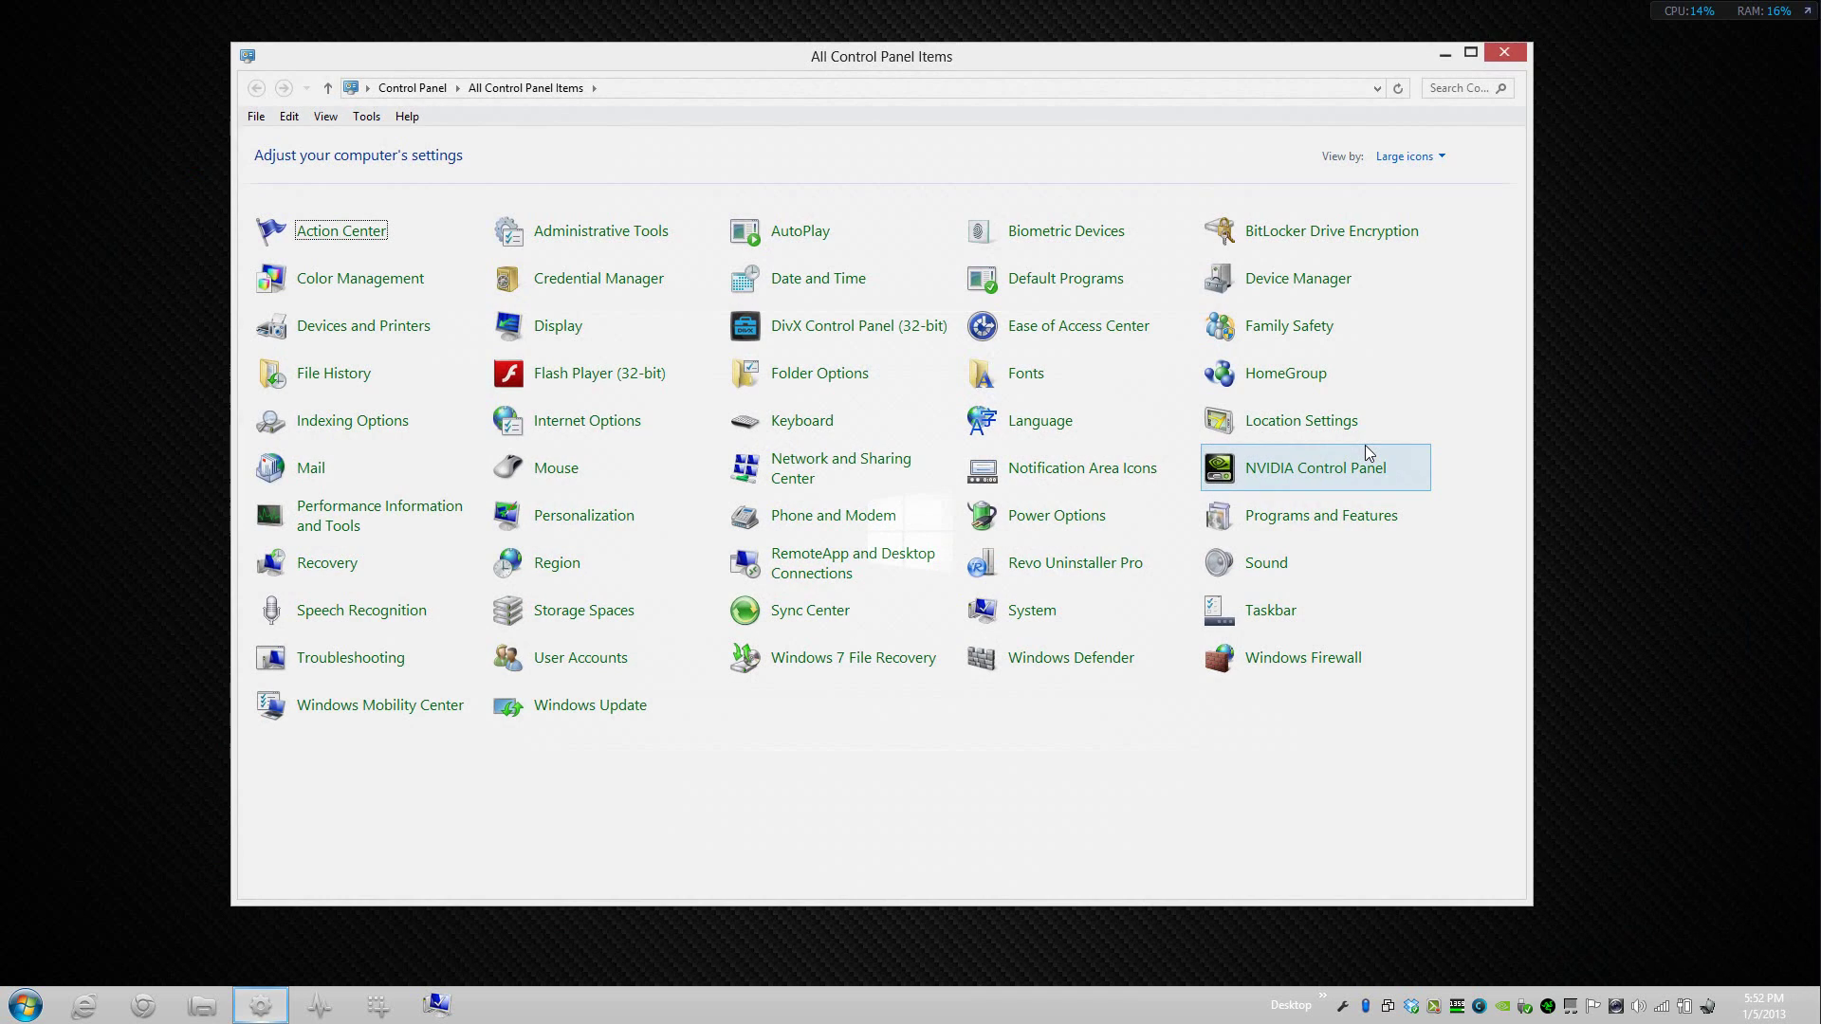
click(1031, 612)
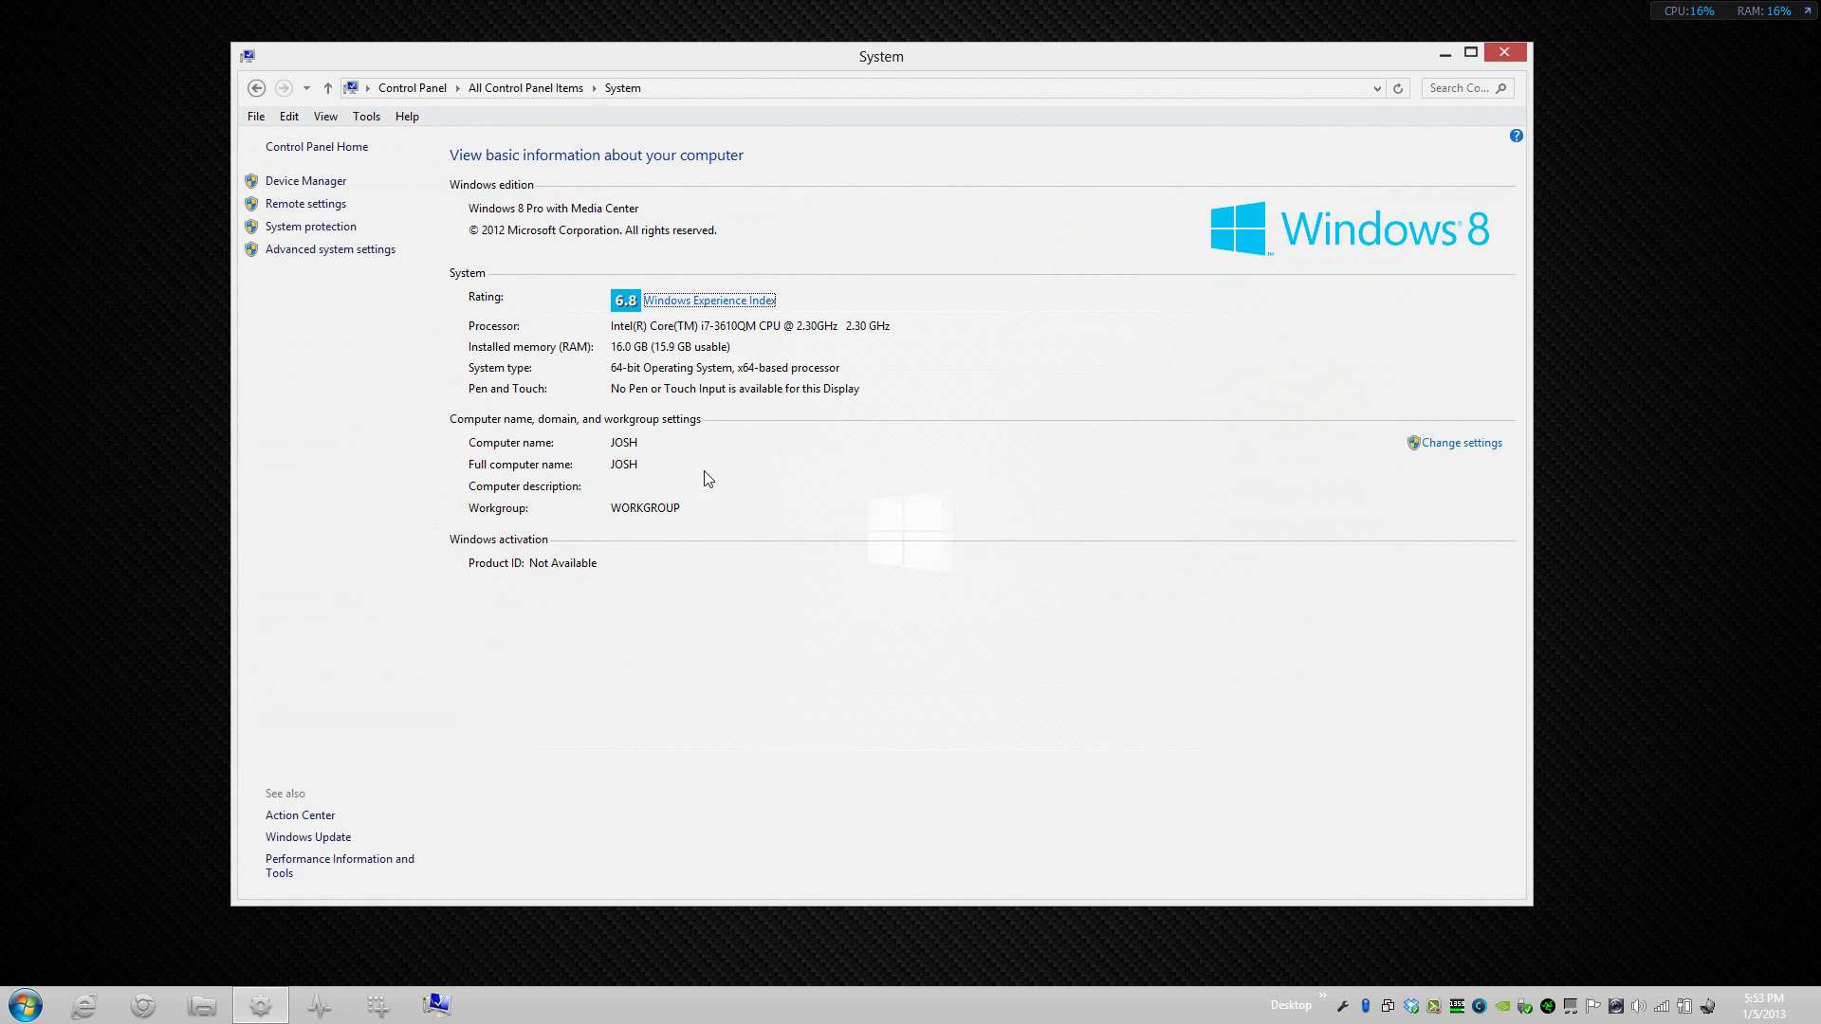
click(378, 863)
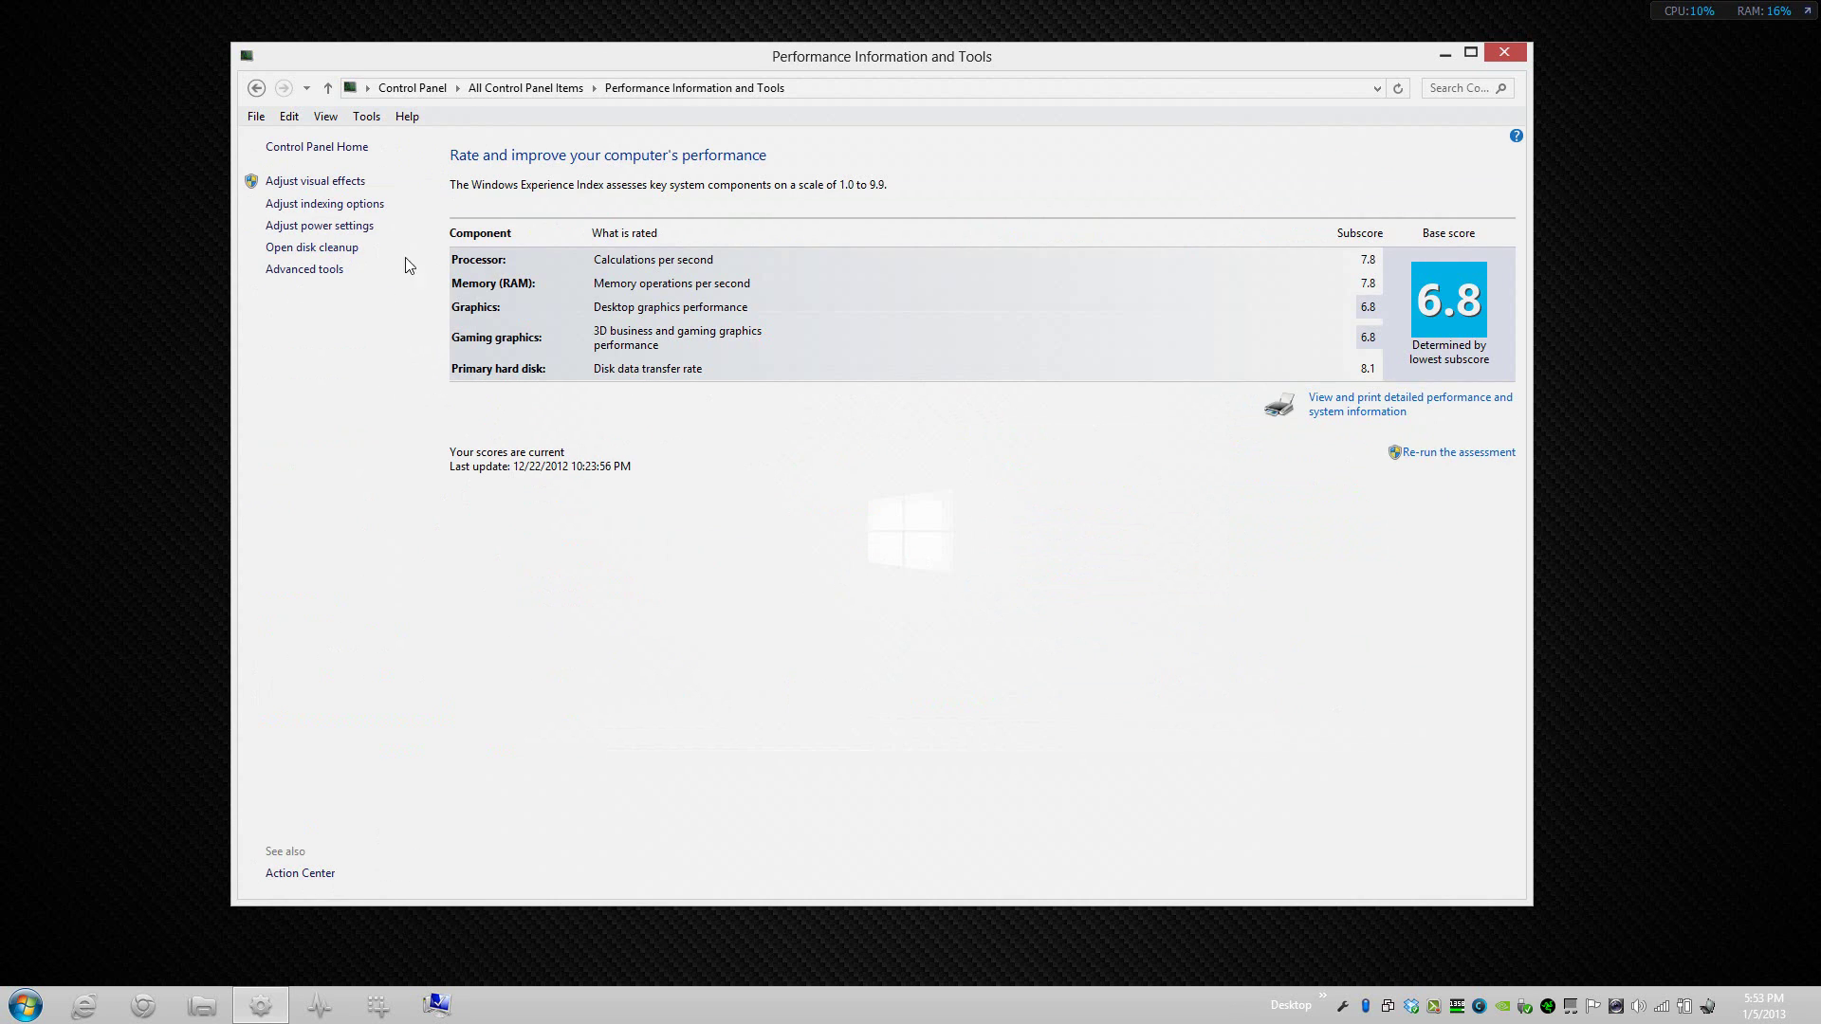
Step: Open the visual effects settings, minimize the Control Panel window, and centre the Performance Options dialog
click(333, 187)
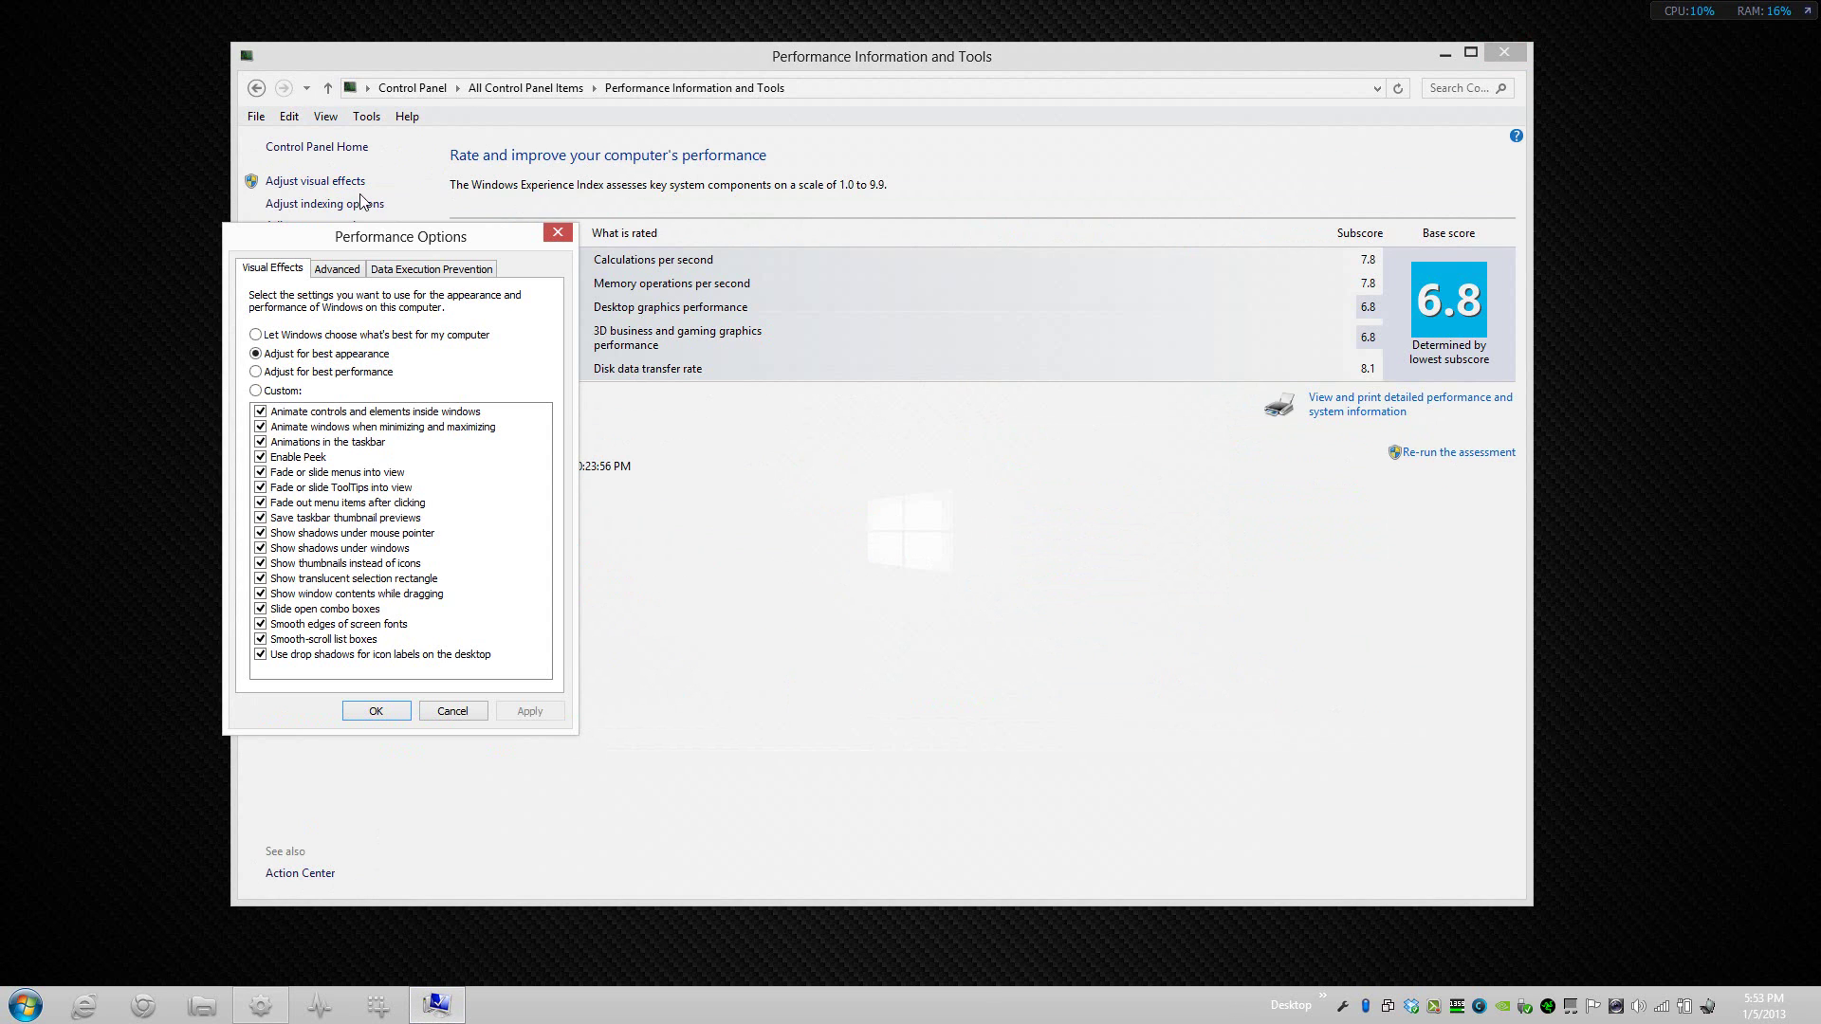
click(1446, 54)
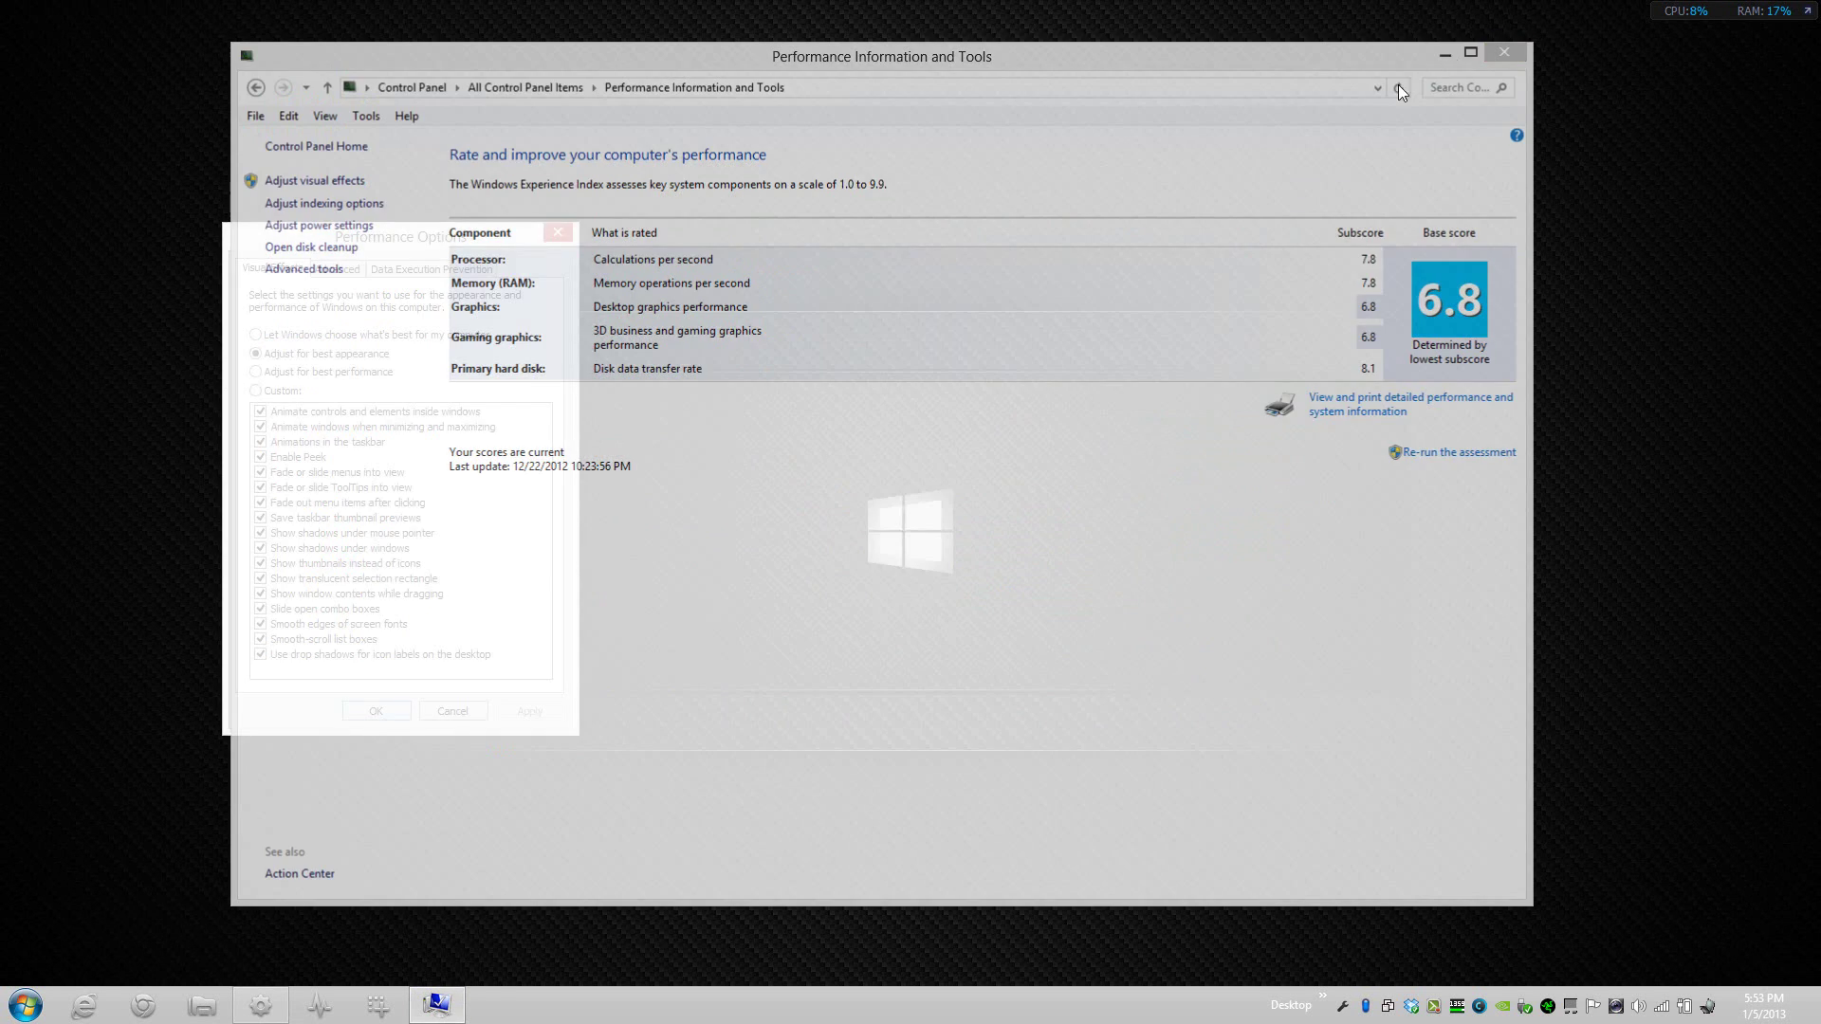
drag(506, 237, 1029, 177)
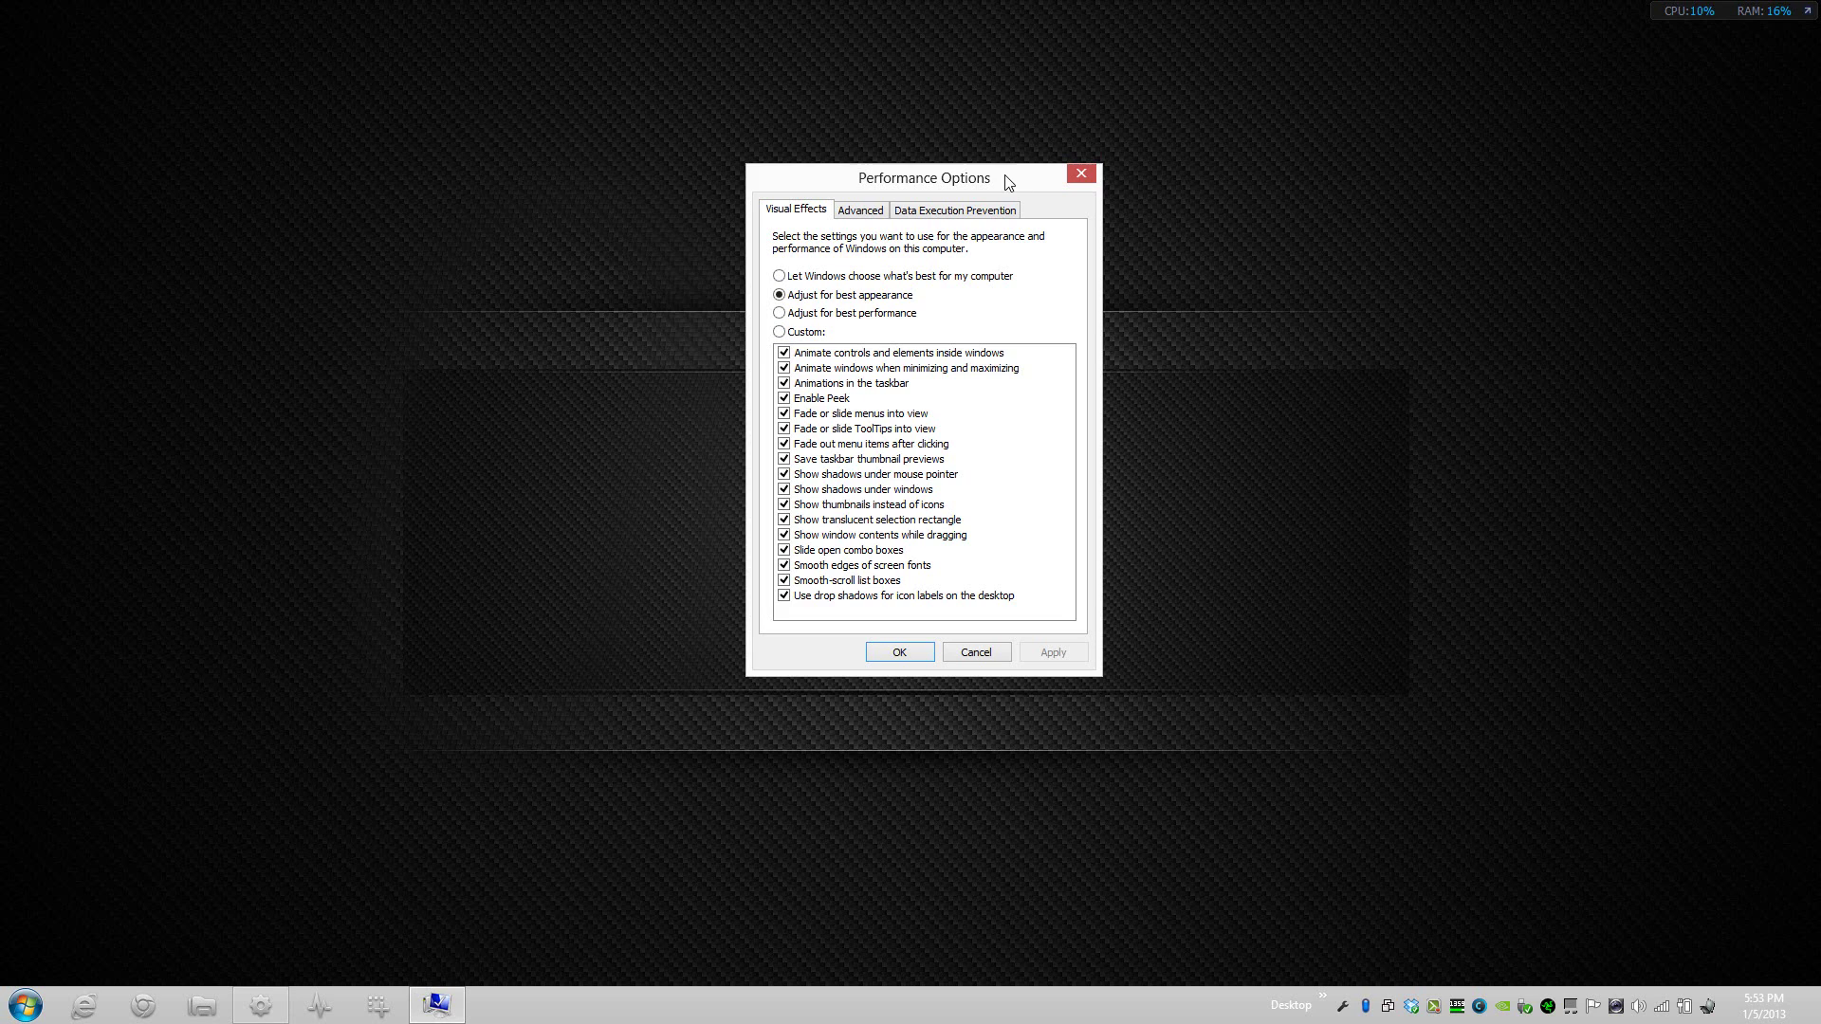
Step: Let Windows choose the effects, re-enable Save taskbar thumbnail previews, and apply
click(862, 277)
click(853, 460)
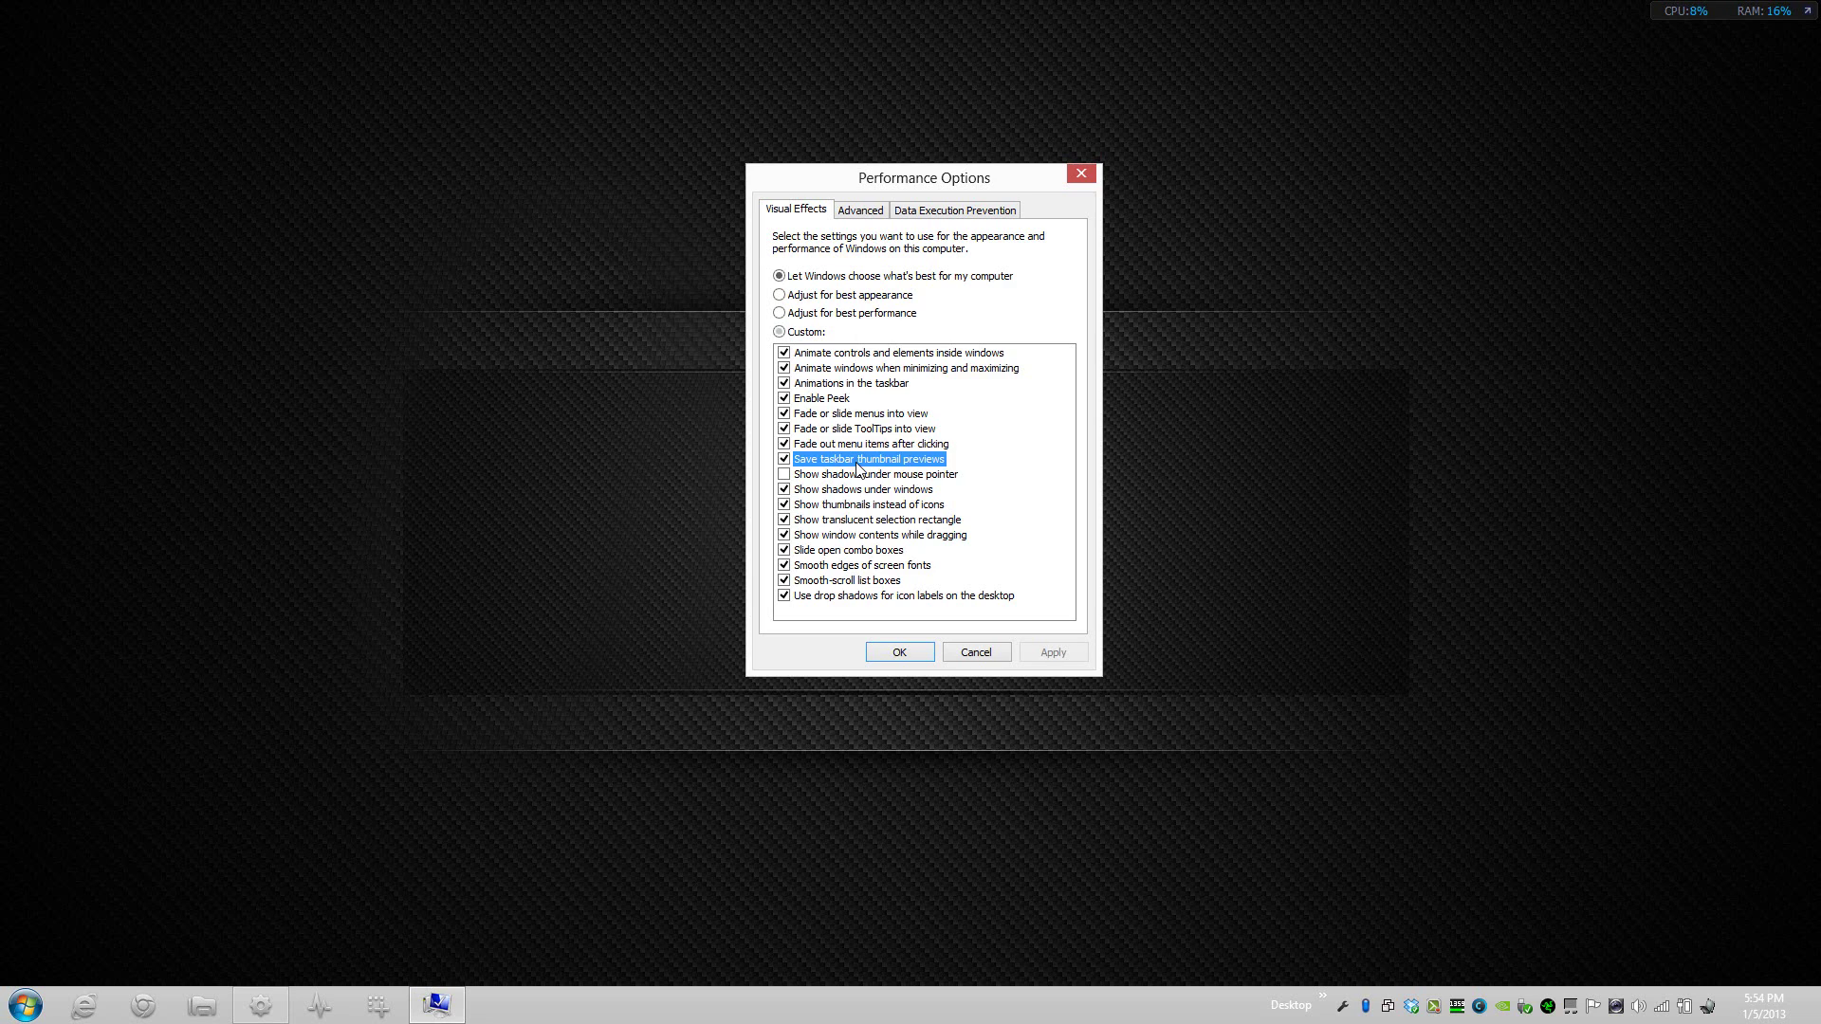
click(1076, 658)
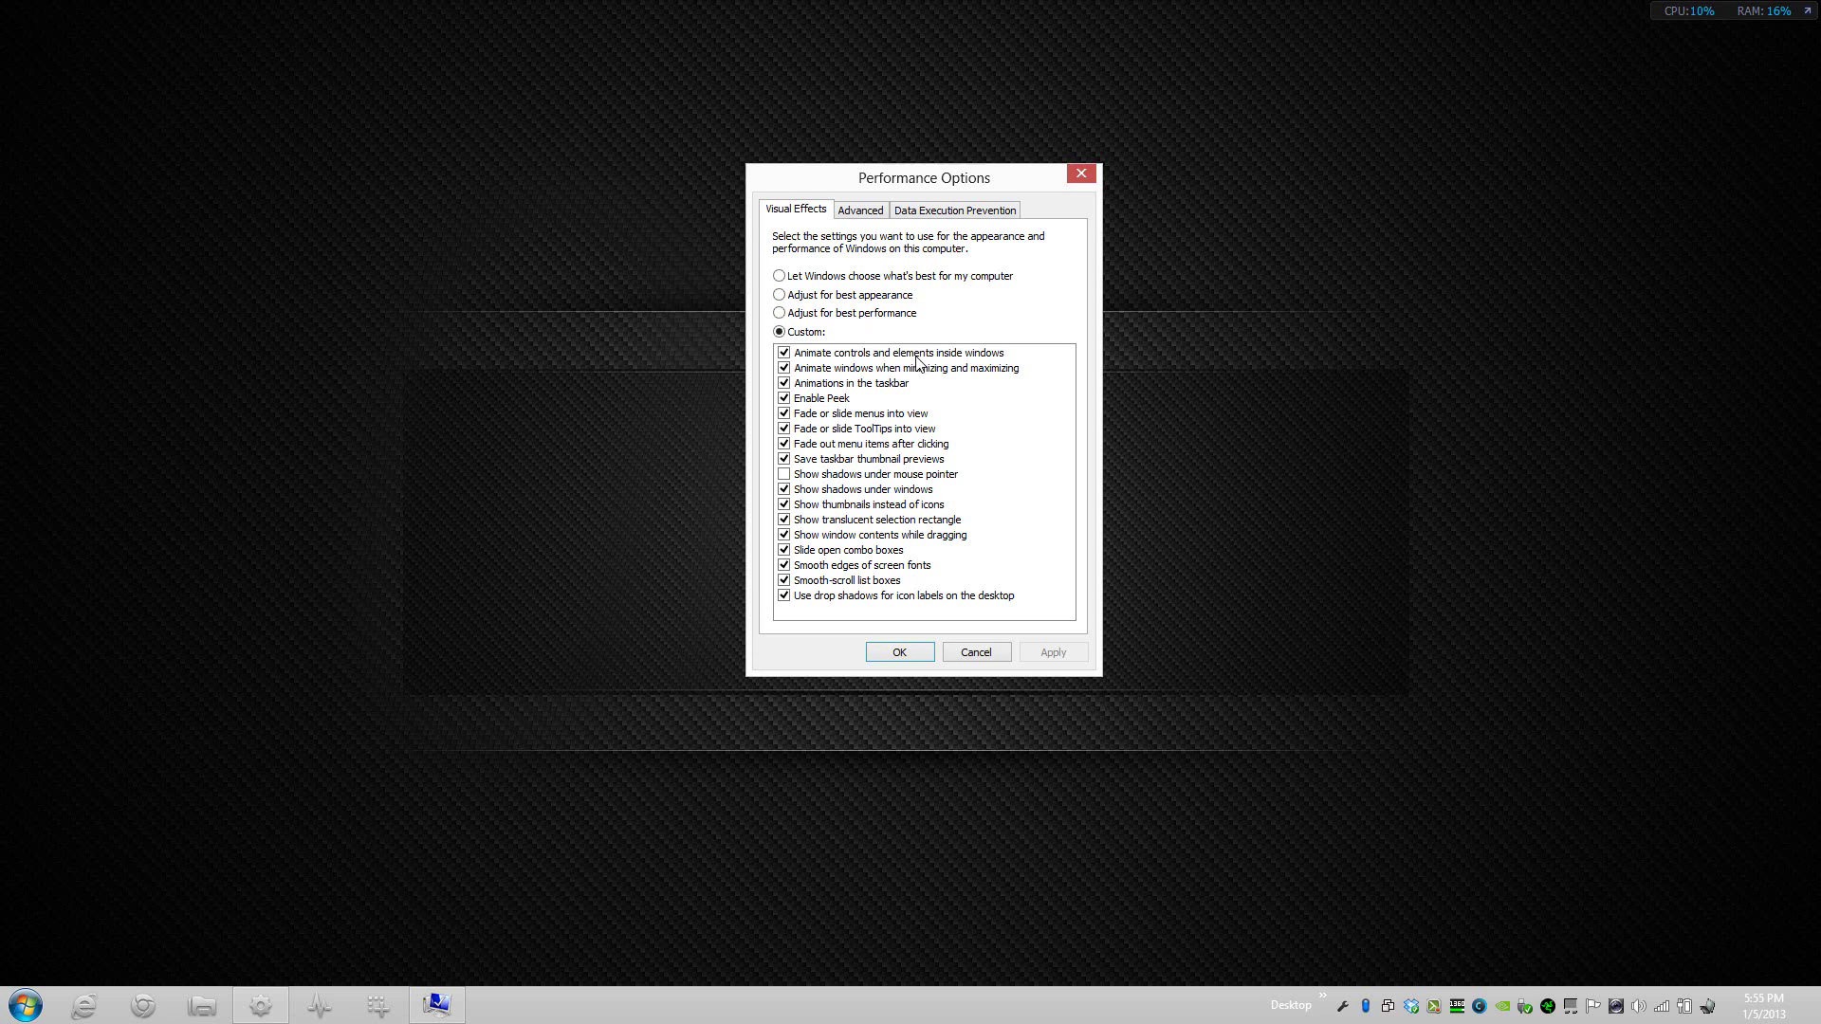
Step: Bring Control Panel forward, navigate back to the System page, and minimize it
click(261, 1004)
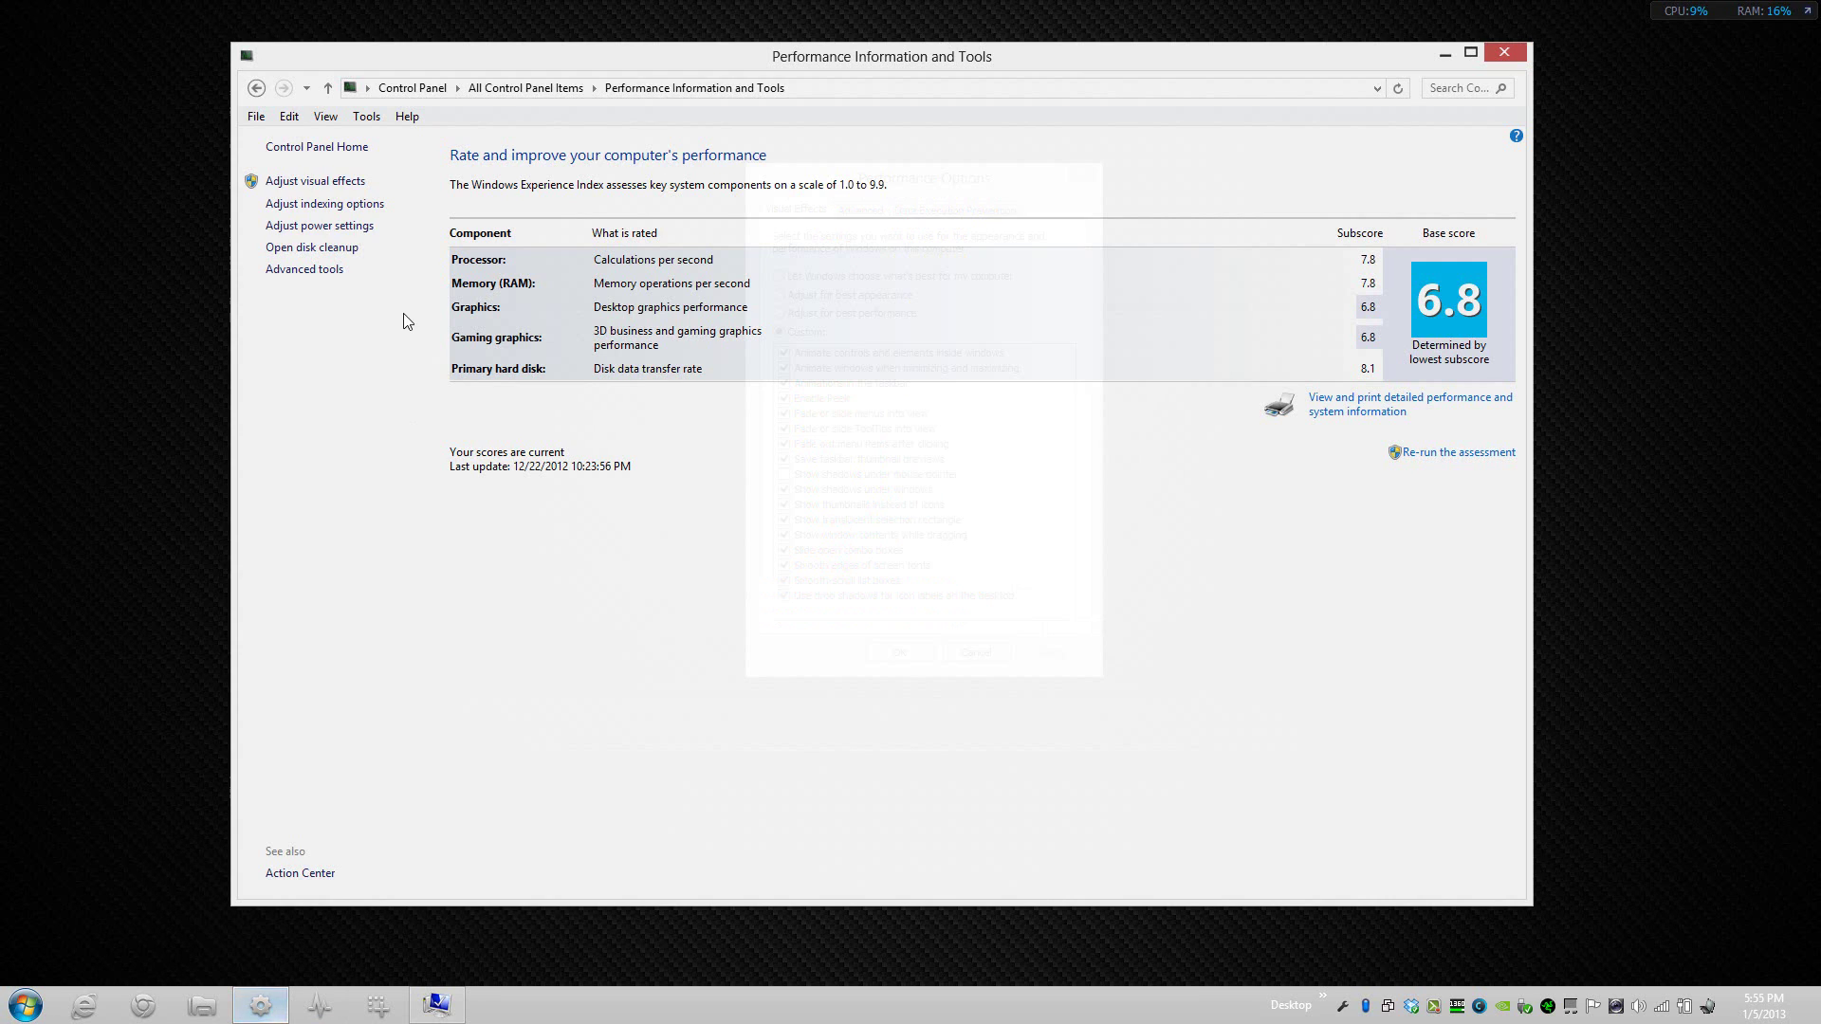
click(256, 85)
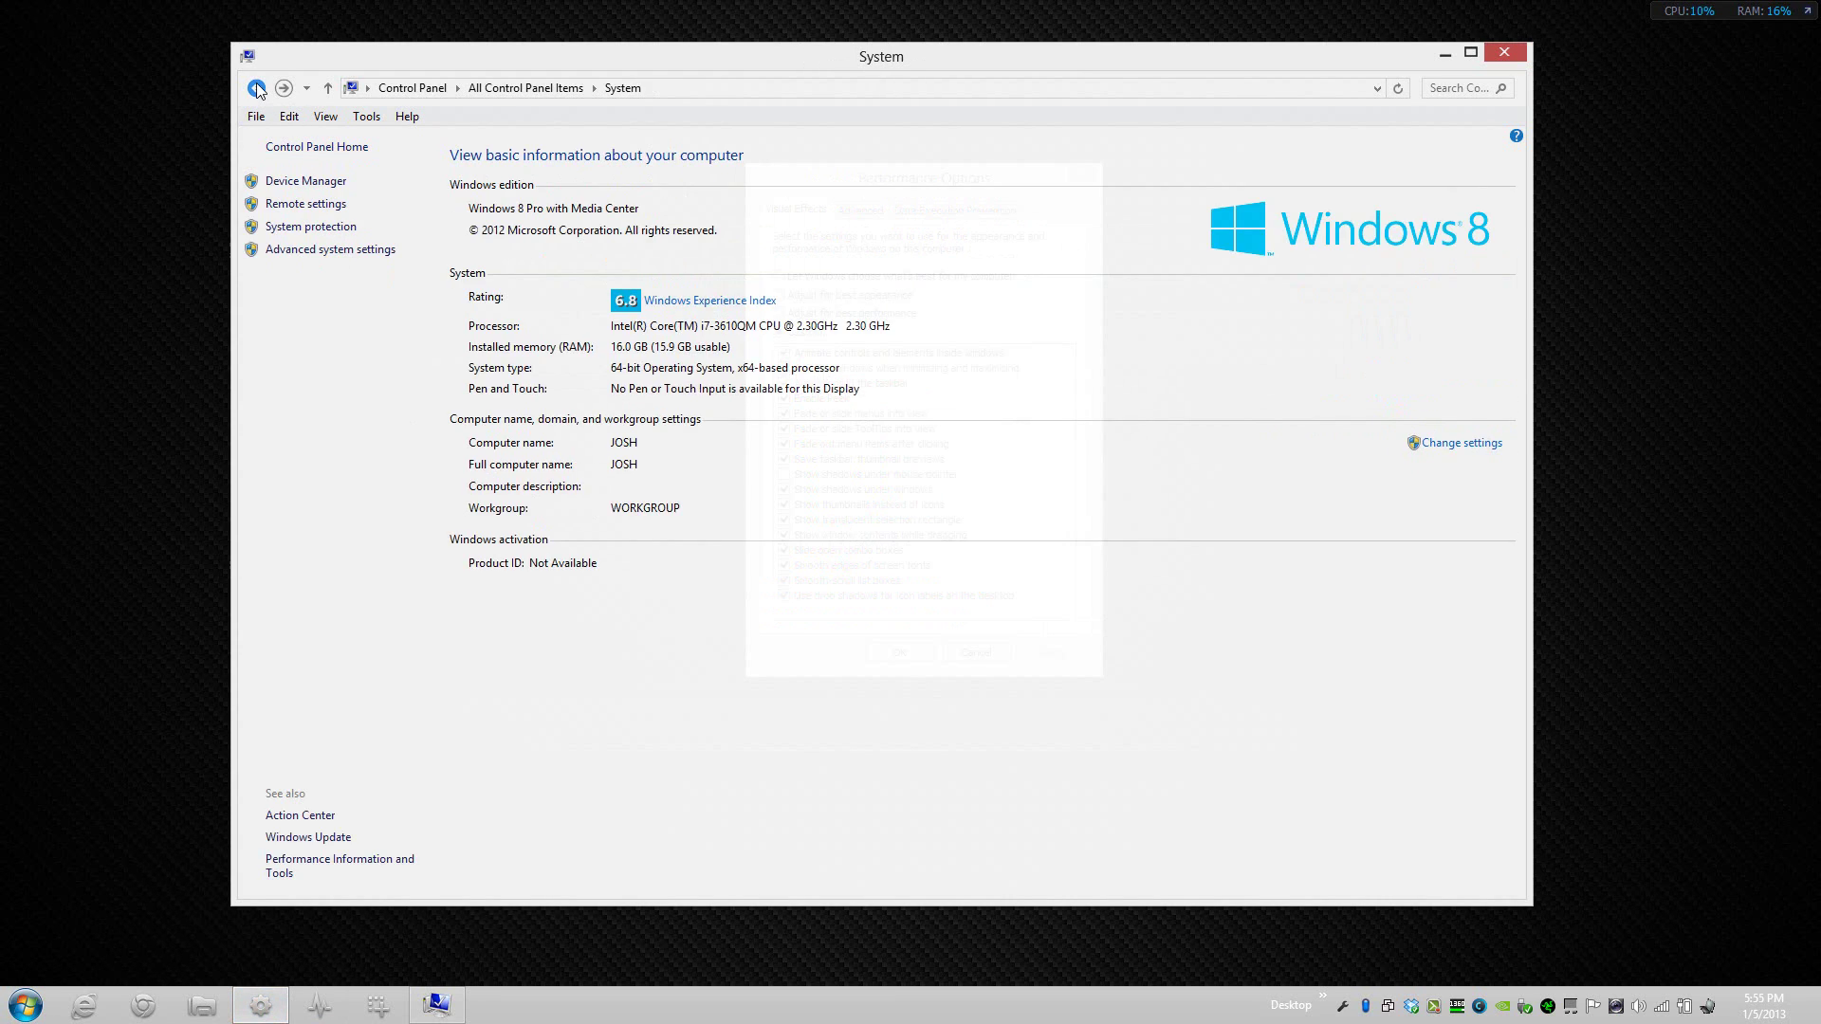
click(256, 85)
click(1032, 614)
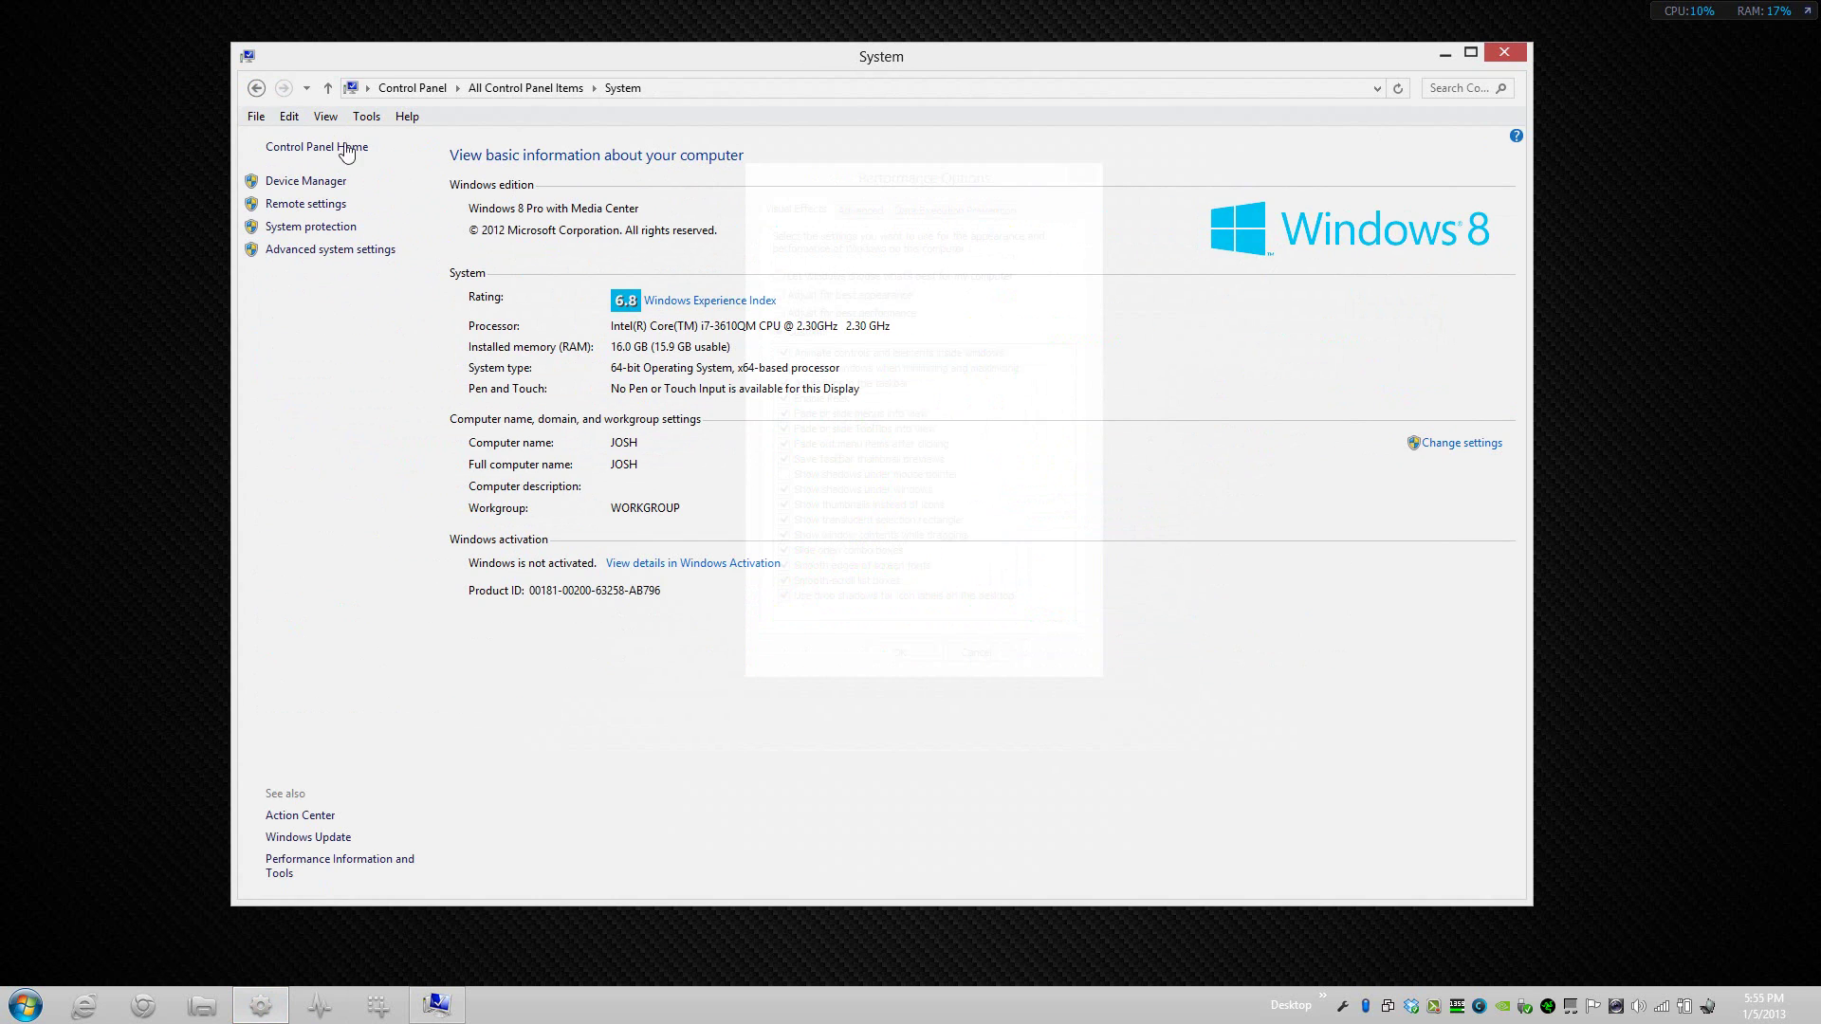
click(262, 87)
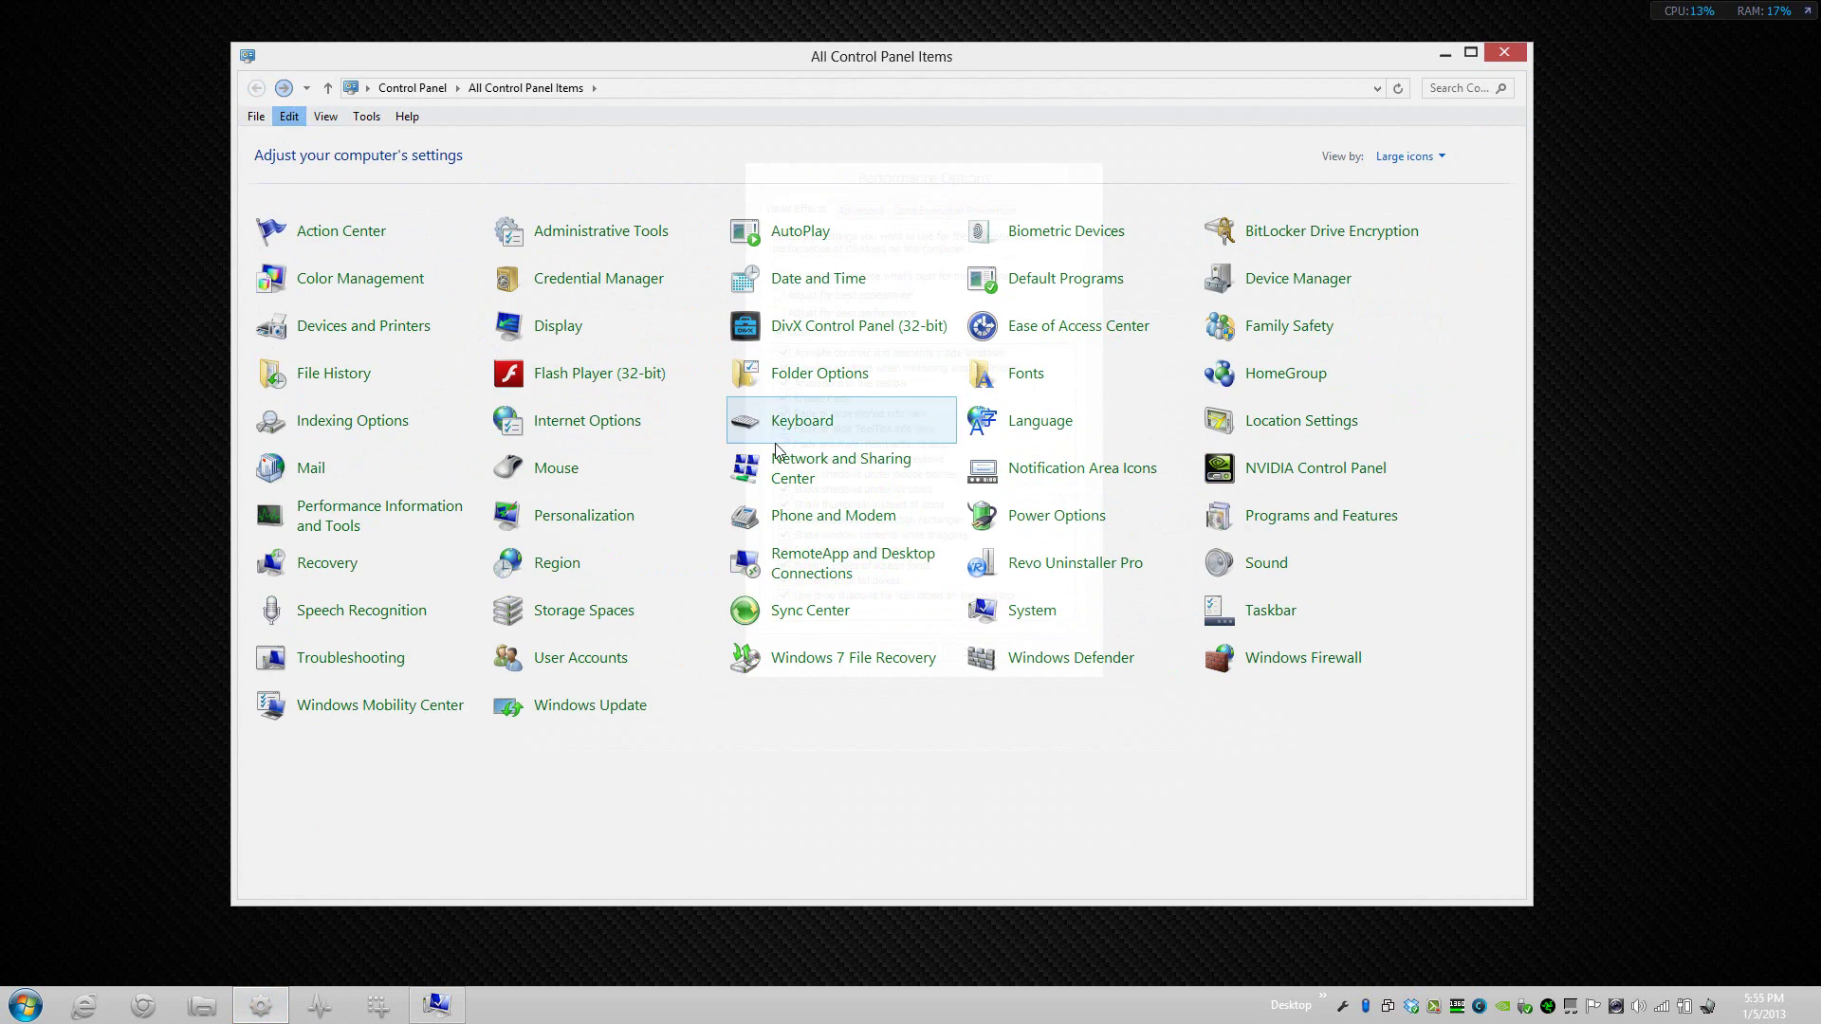
click(1030, 612)
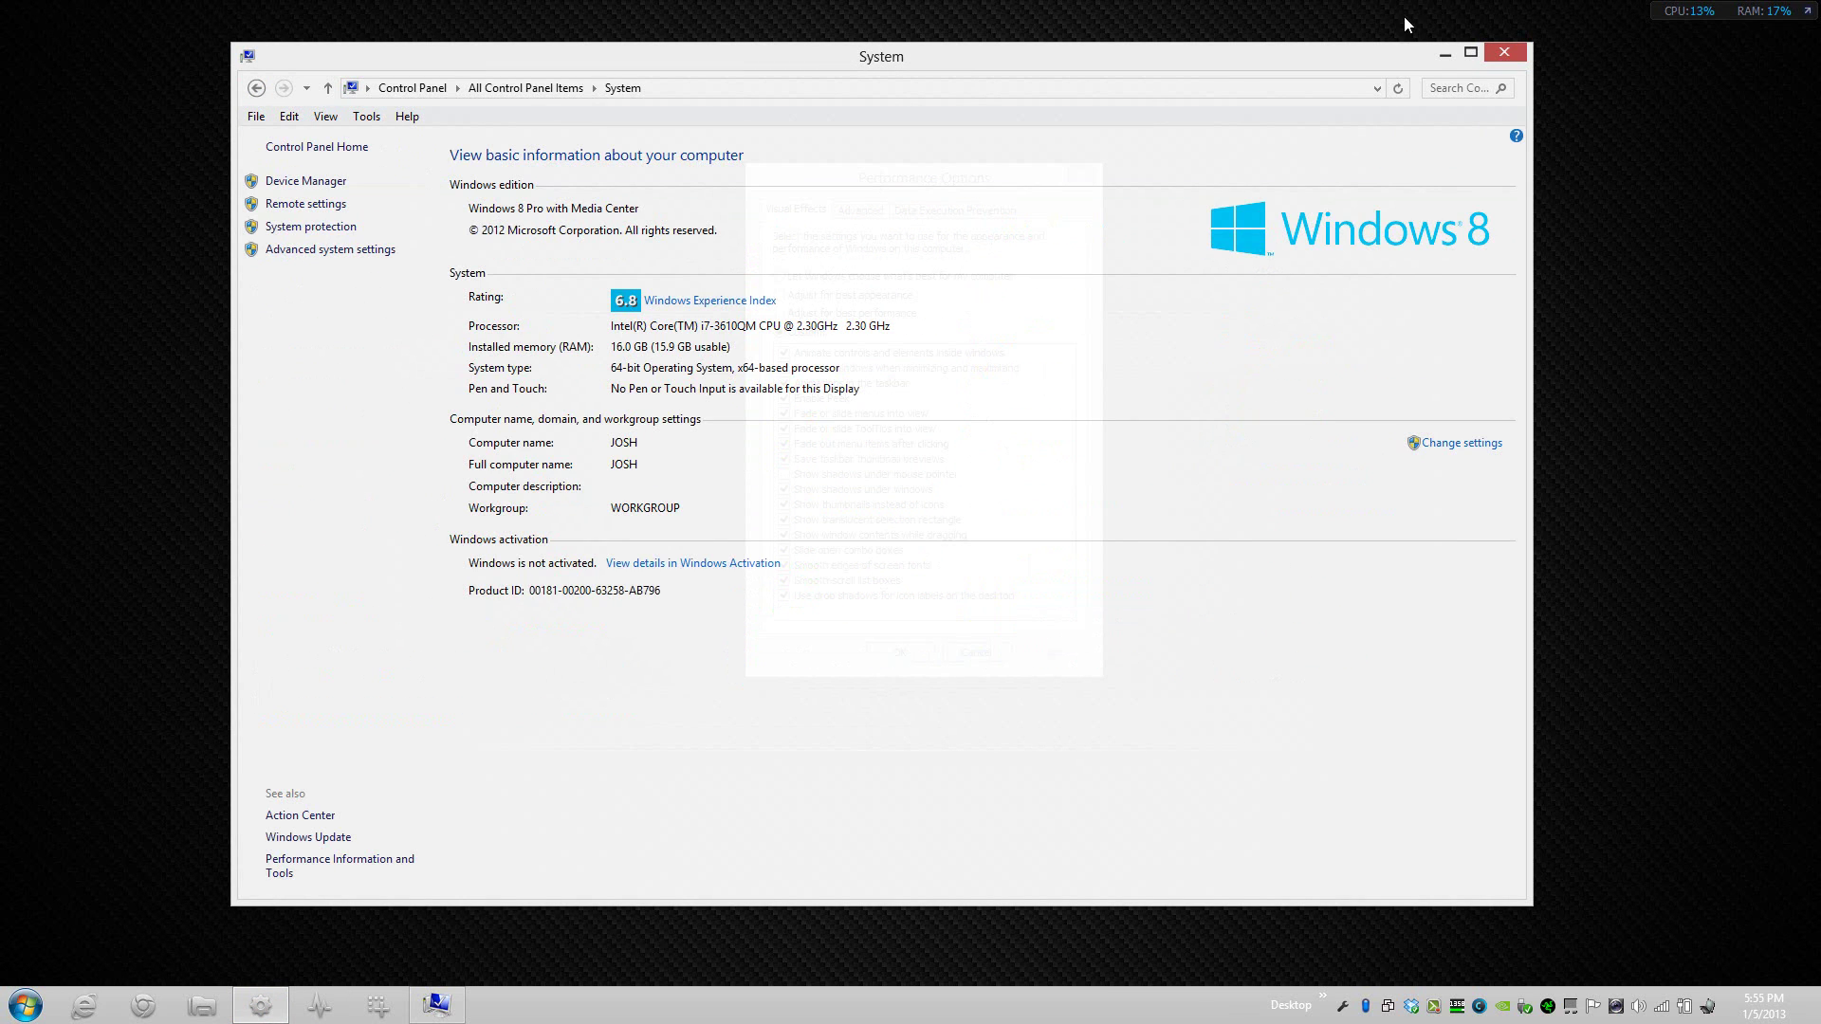
click(1443, 60)
Step: Turn off Animate controls and elements inside windows and apply the change
click(784, 352)
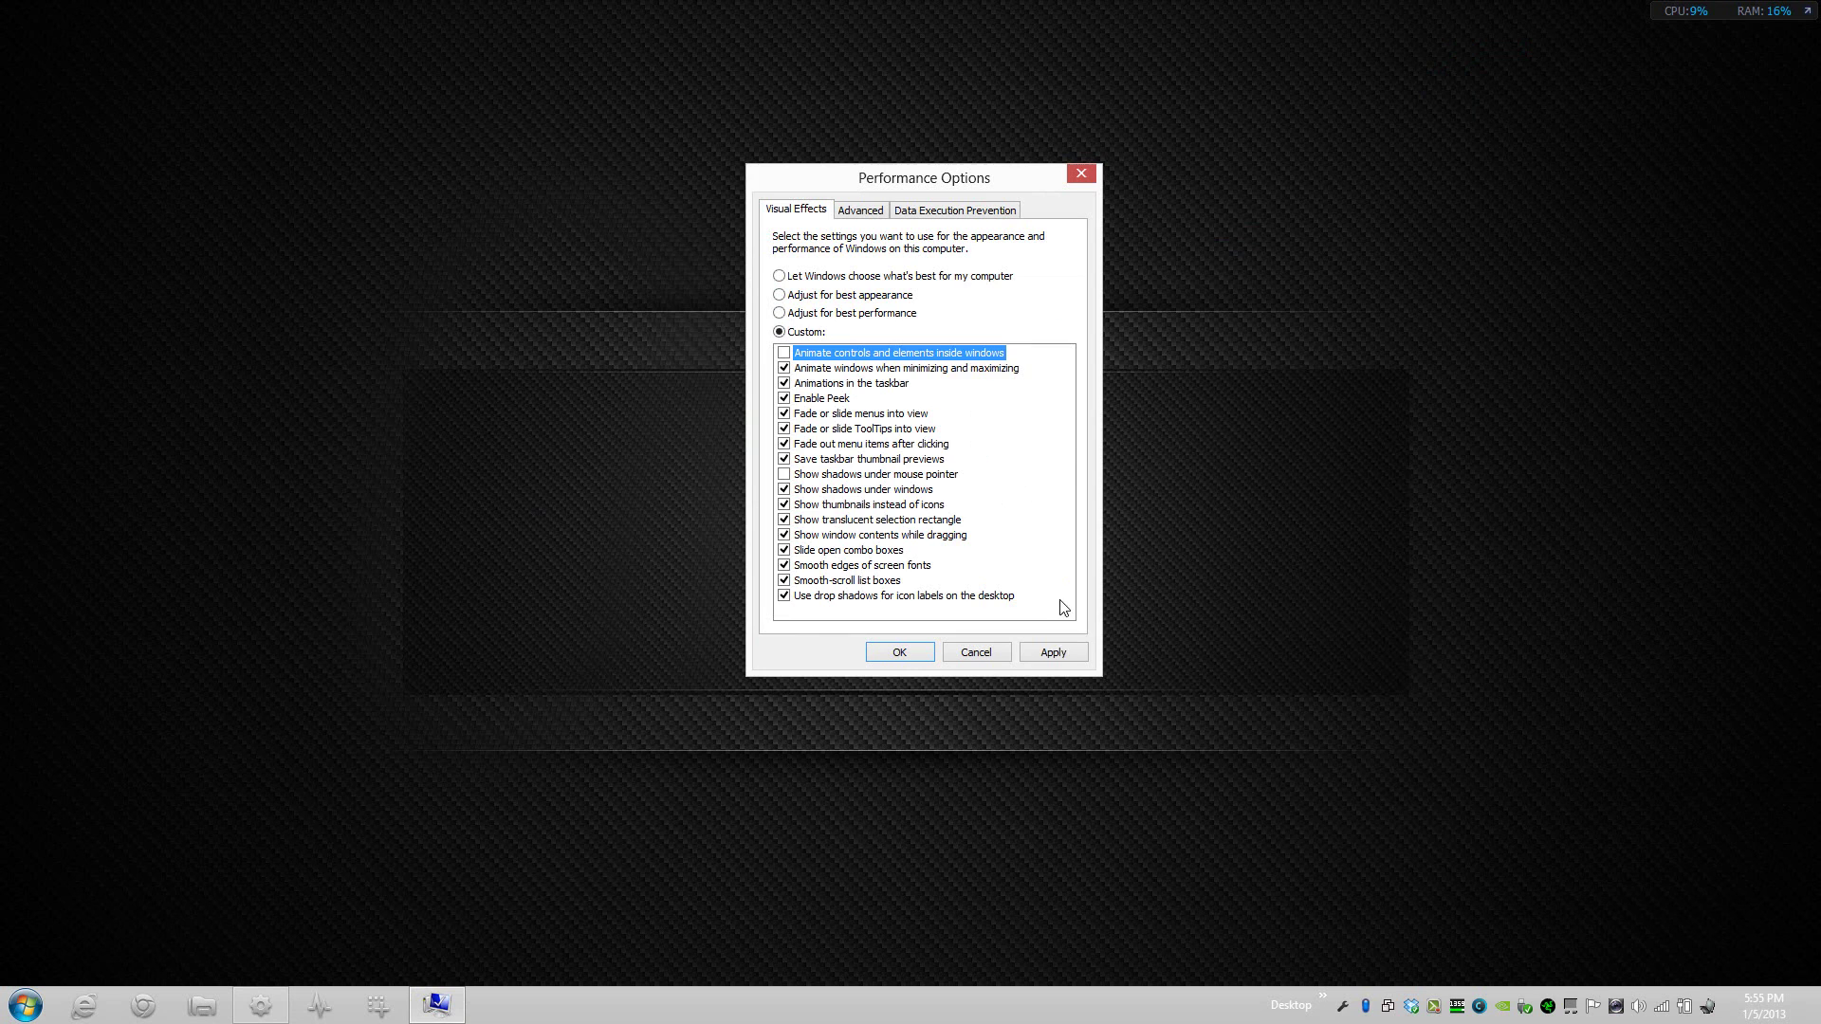
click(1061, 652)
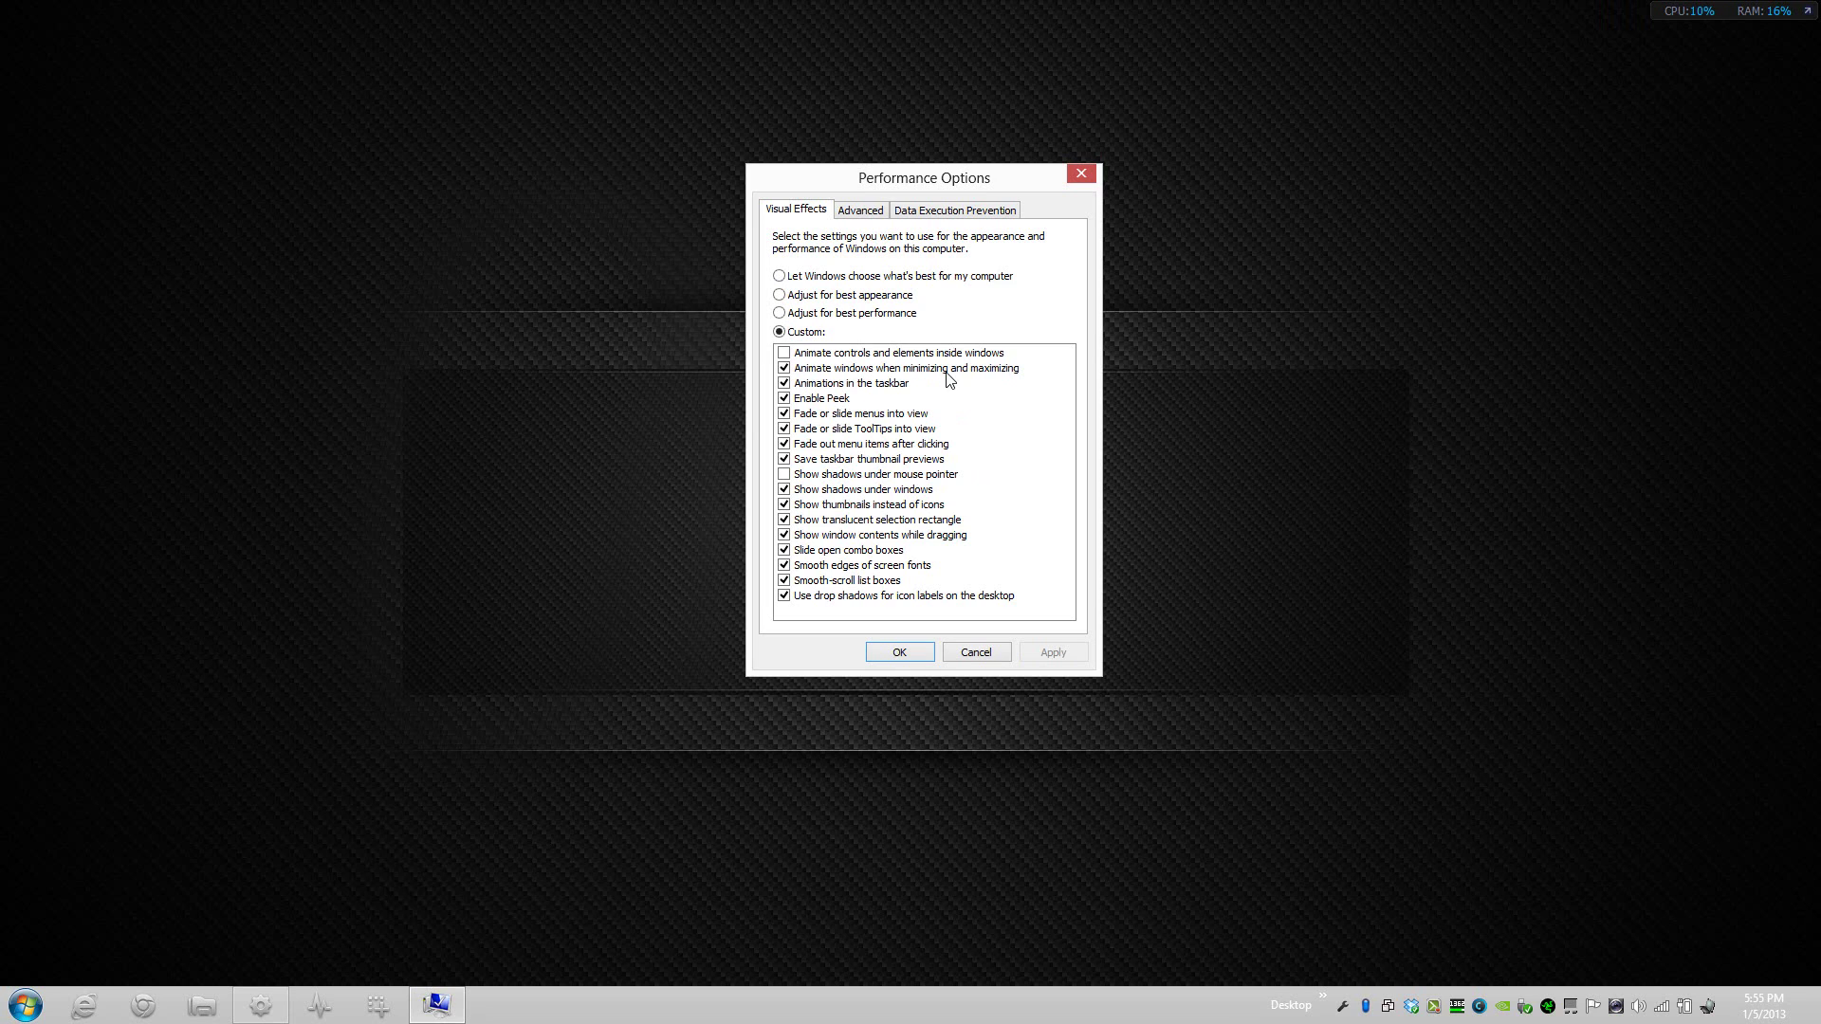
click(275, 1004)
click(275, 1004)
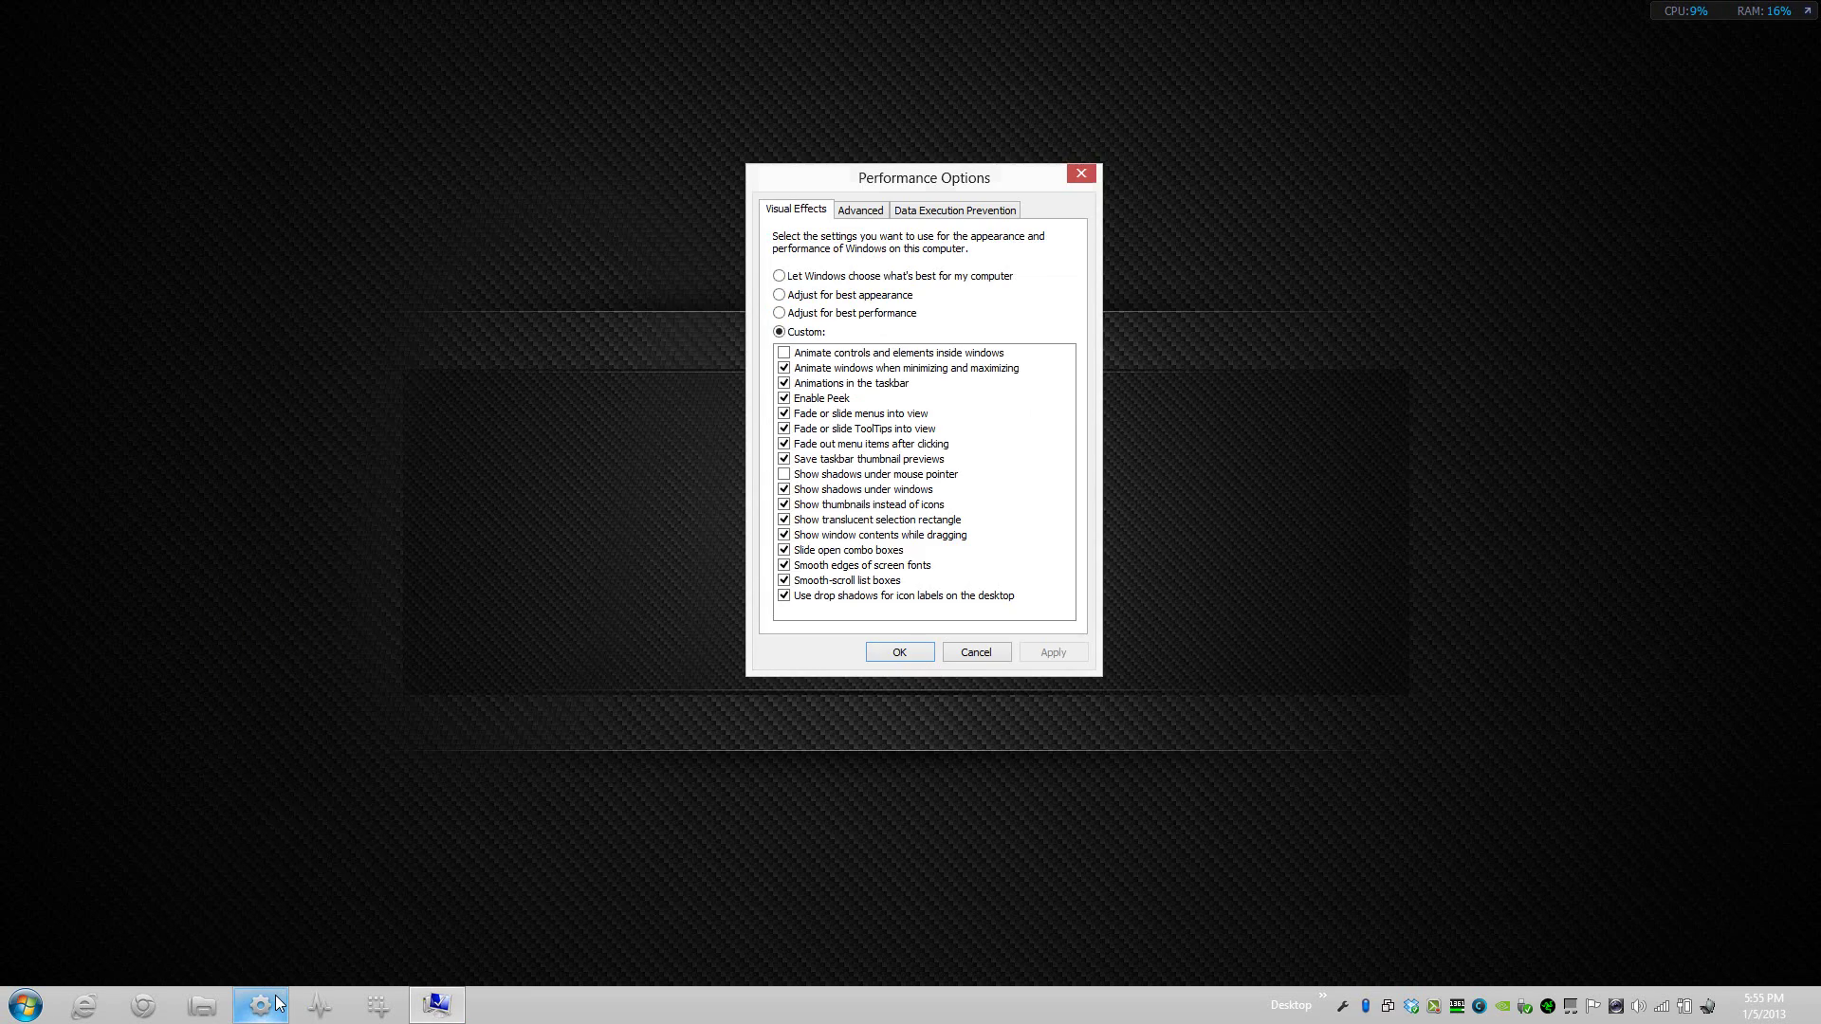
click(275, 1003)
click(275, 1003)
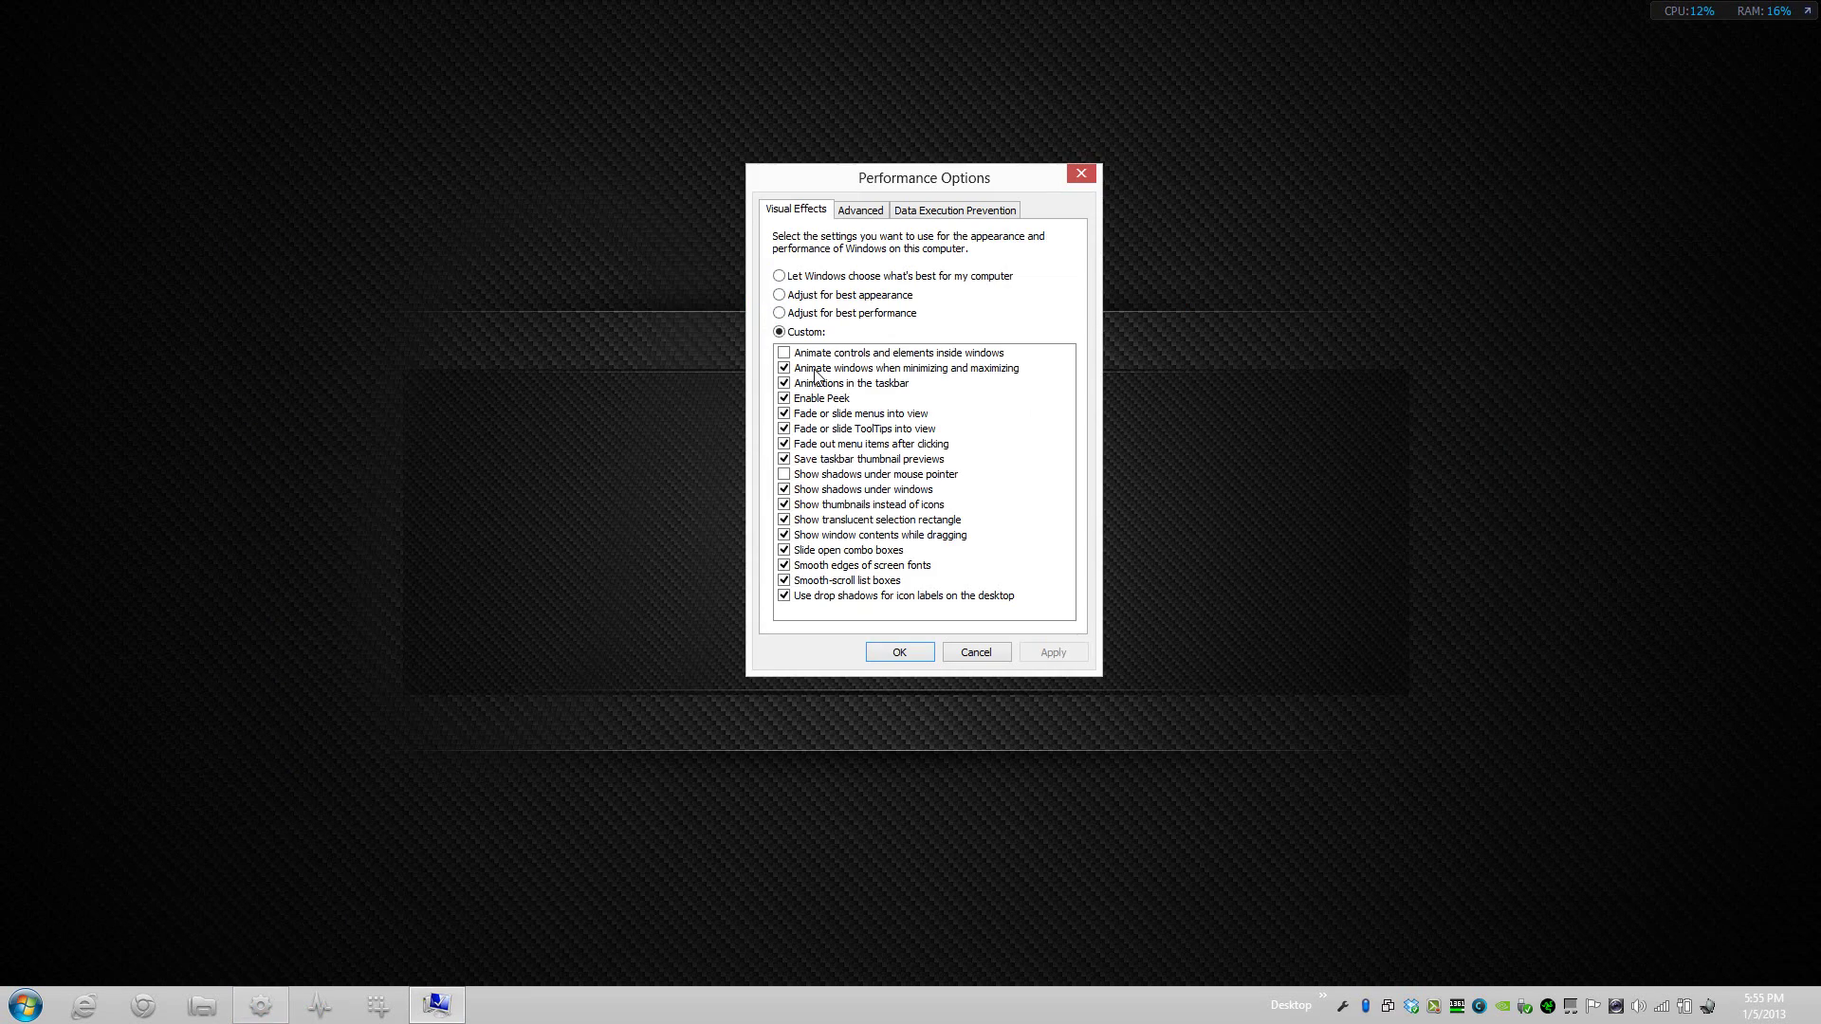
Step: Turn off minimize/maximize window animations and taskbar animations, applying each
click(818, 370)
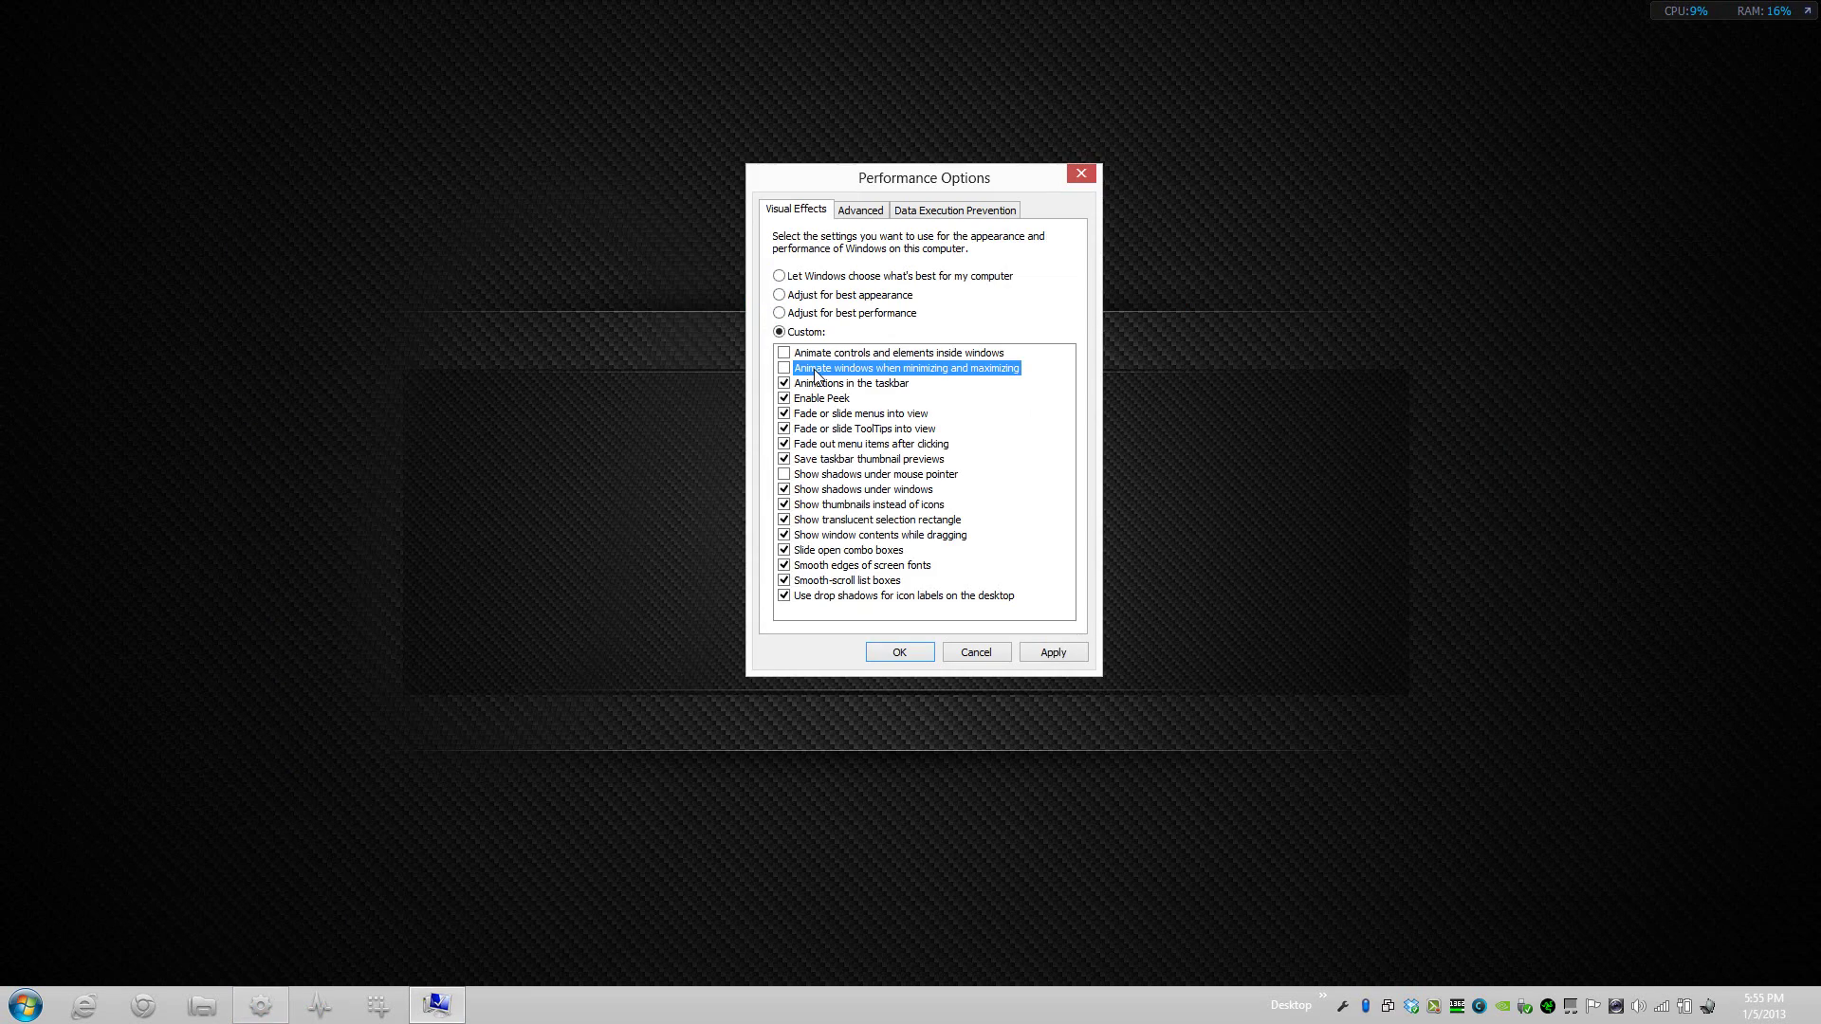
click(1030, 653)
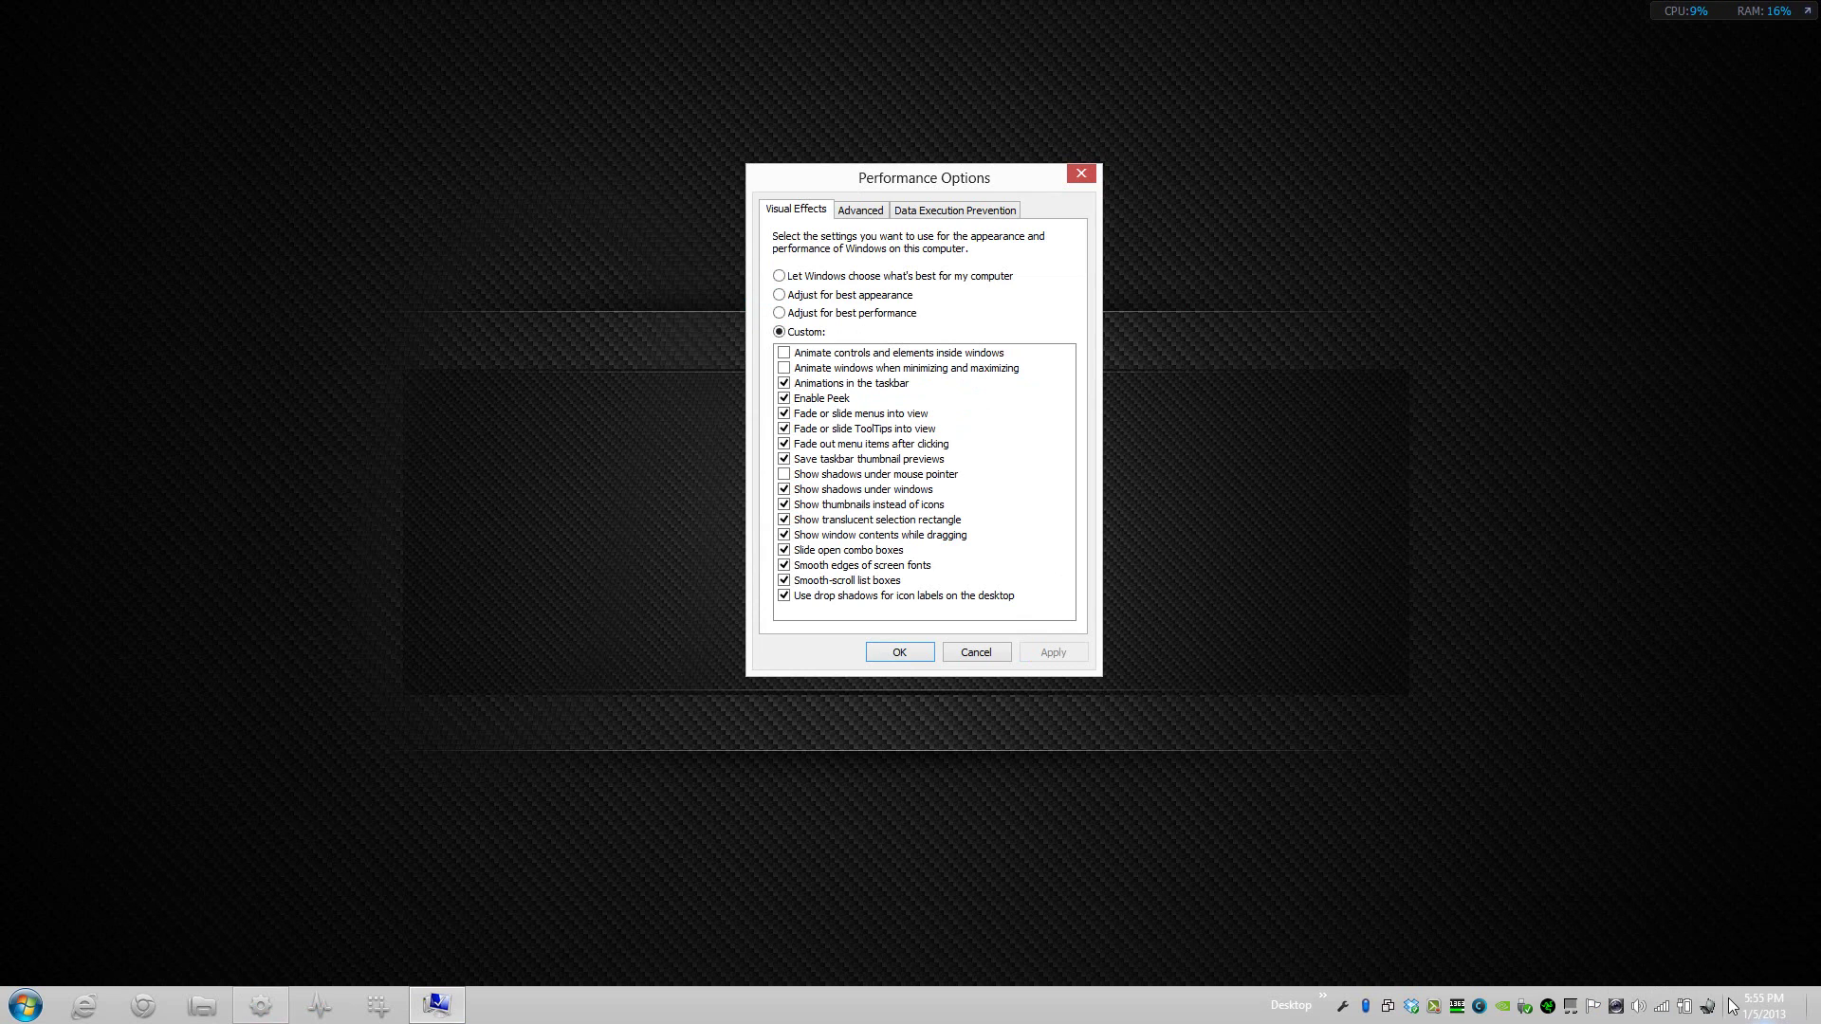
click(802, 384)
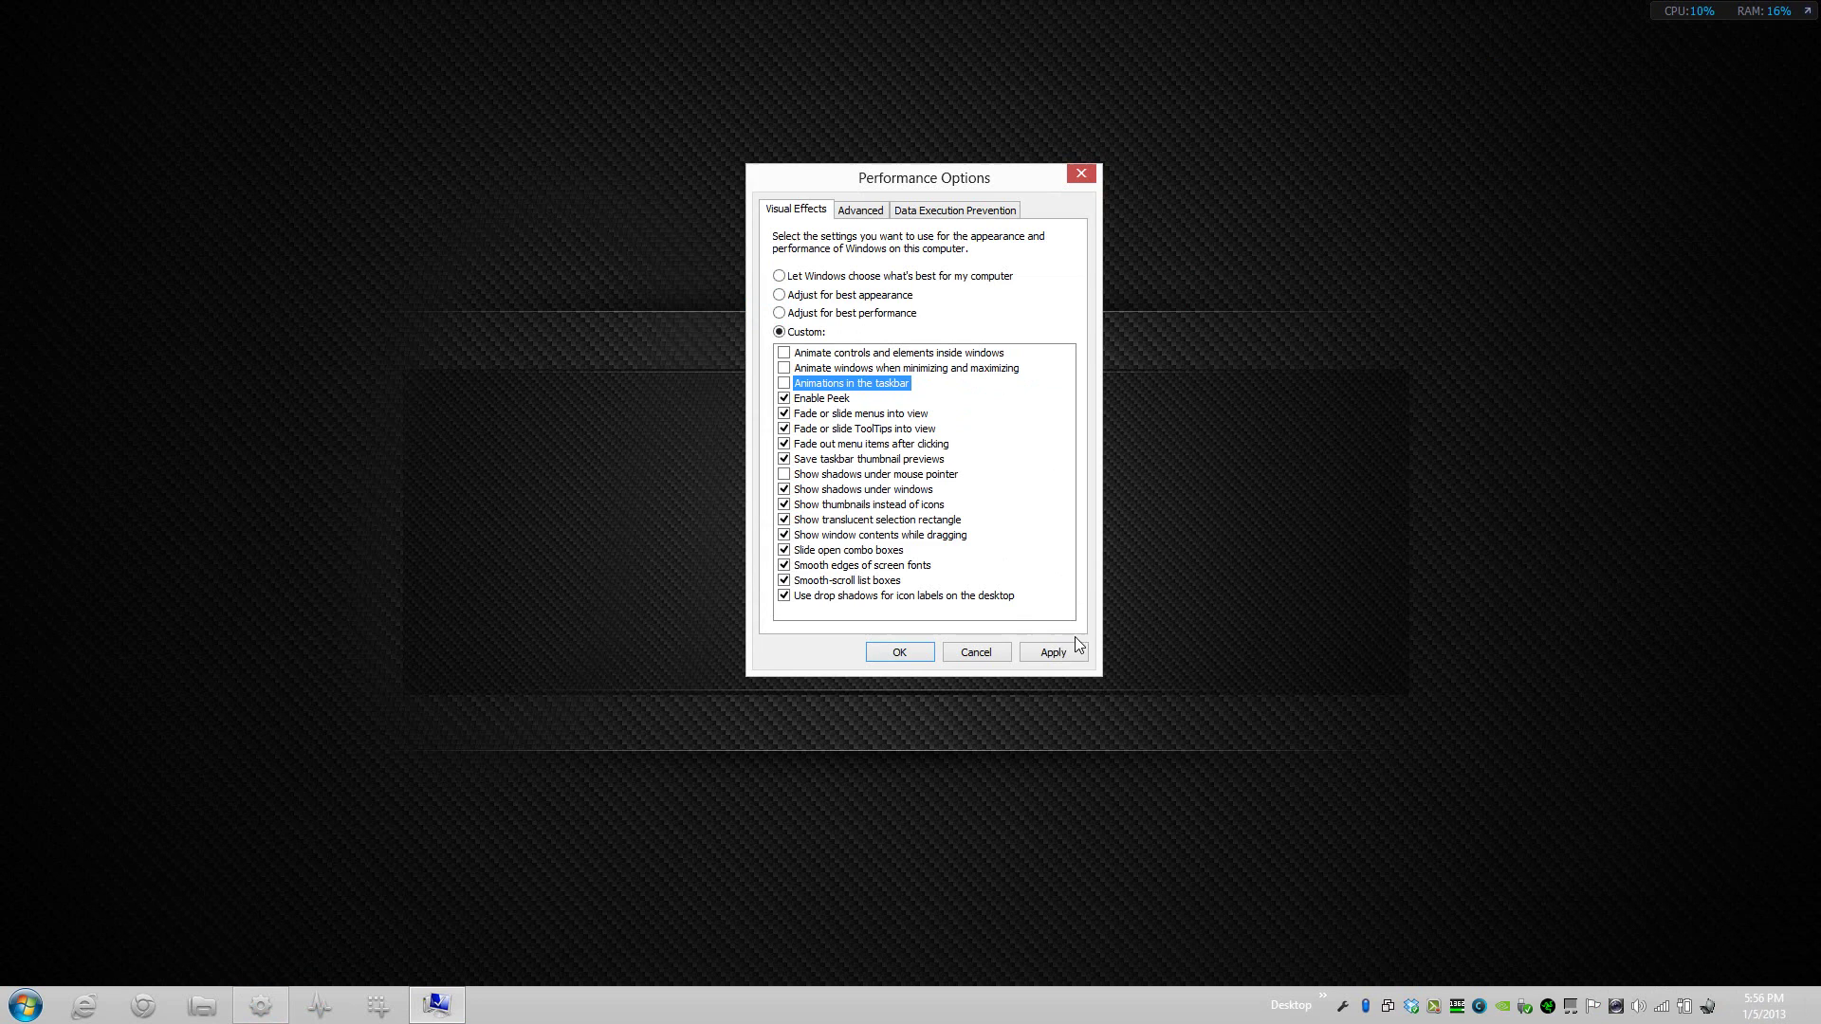
click(1053, 654)
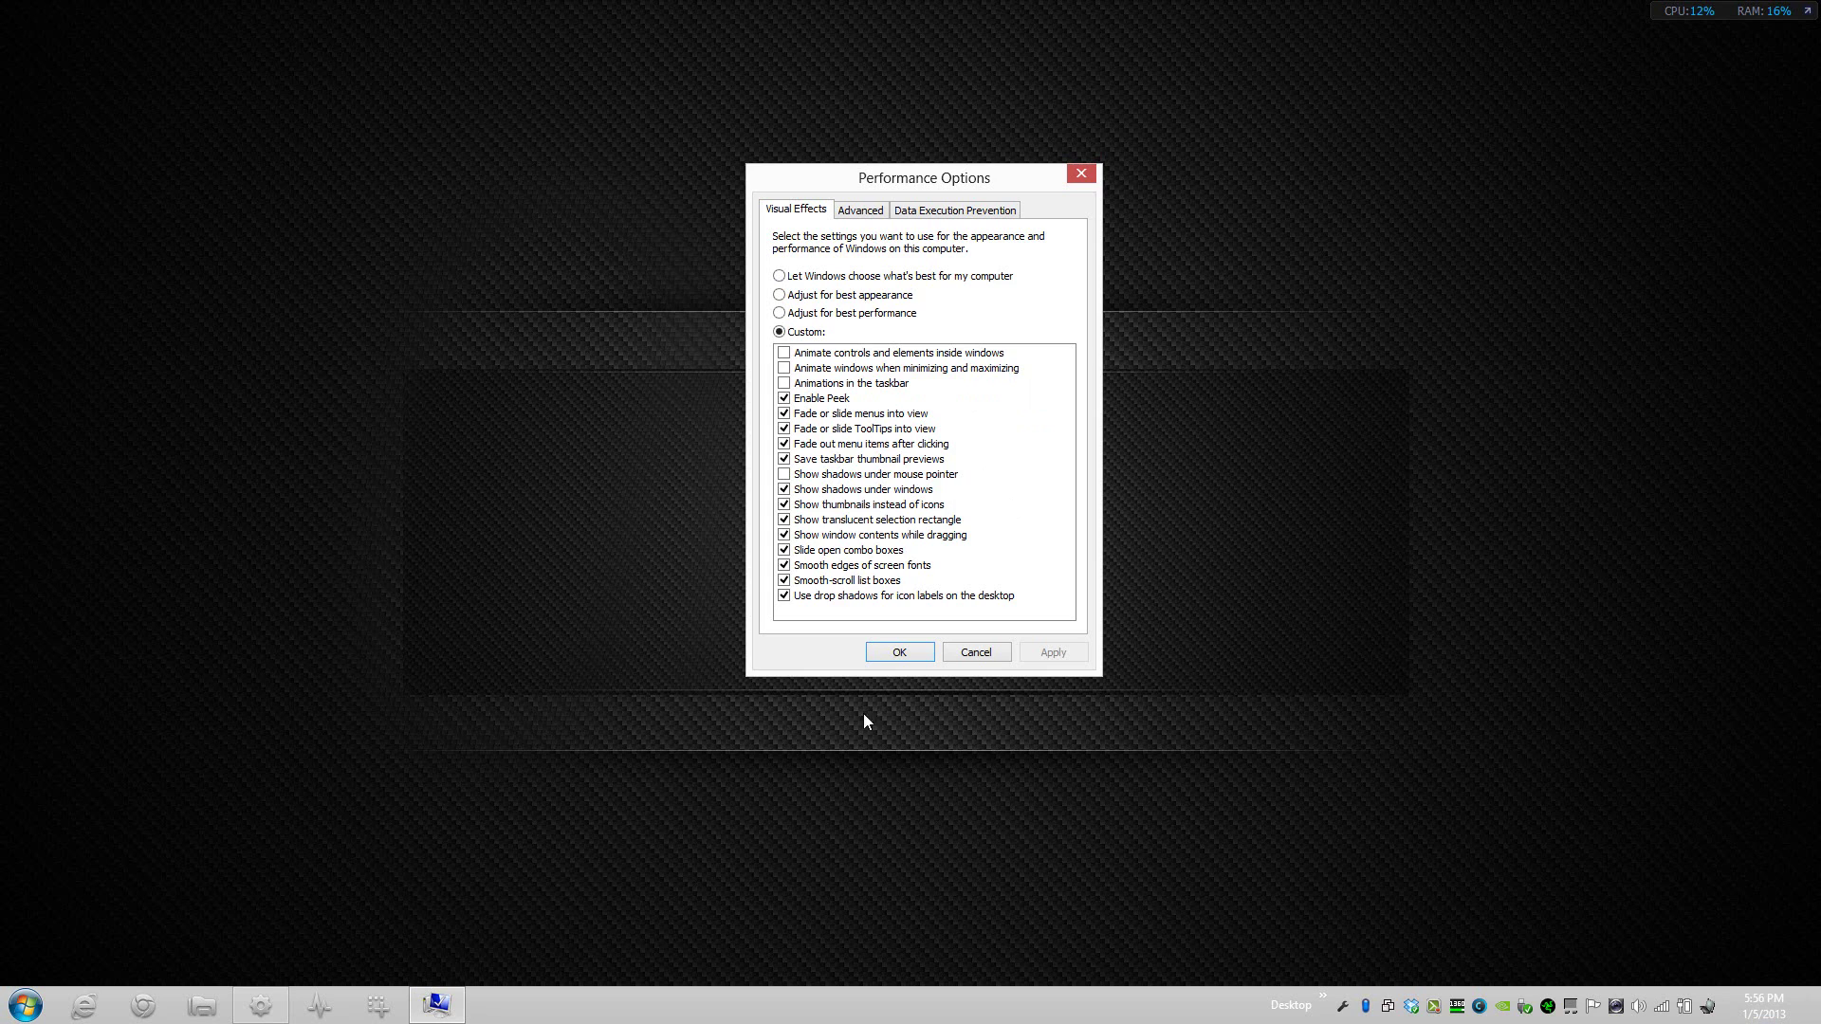
key(Return)
Step: Turn off Peek, menu and ToolTip fade/slide, and menu-item fade-out, applying the changes
click(824, 403)
click(1079, 651)
click(832, 414)
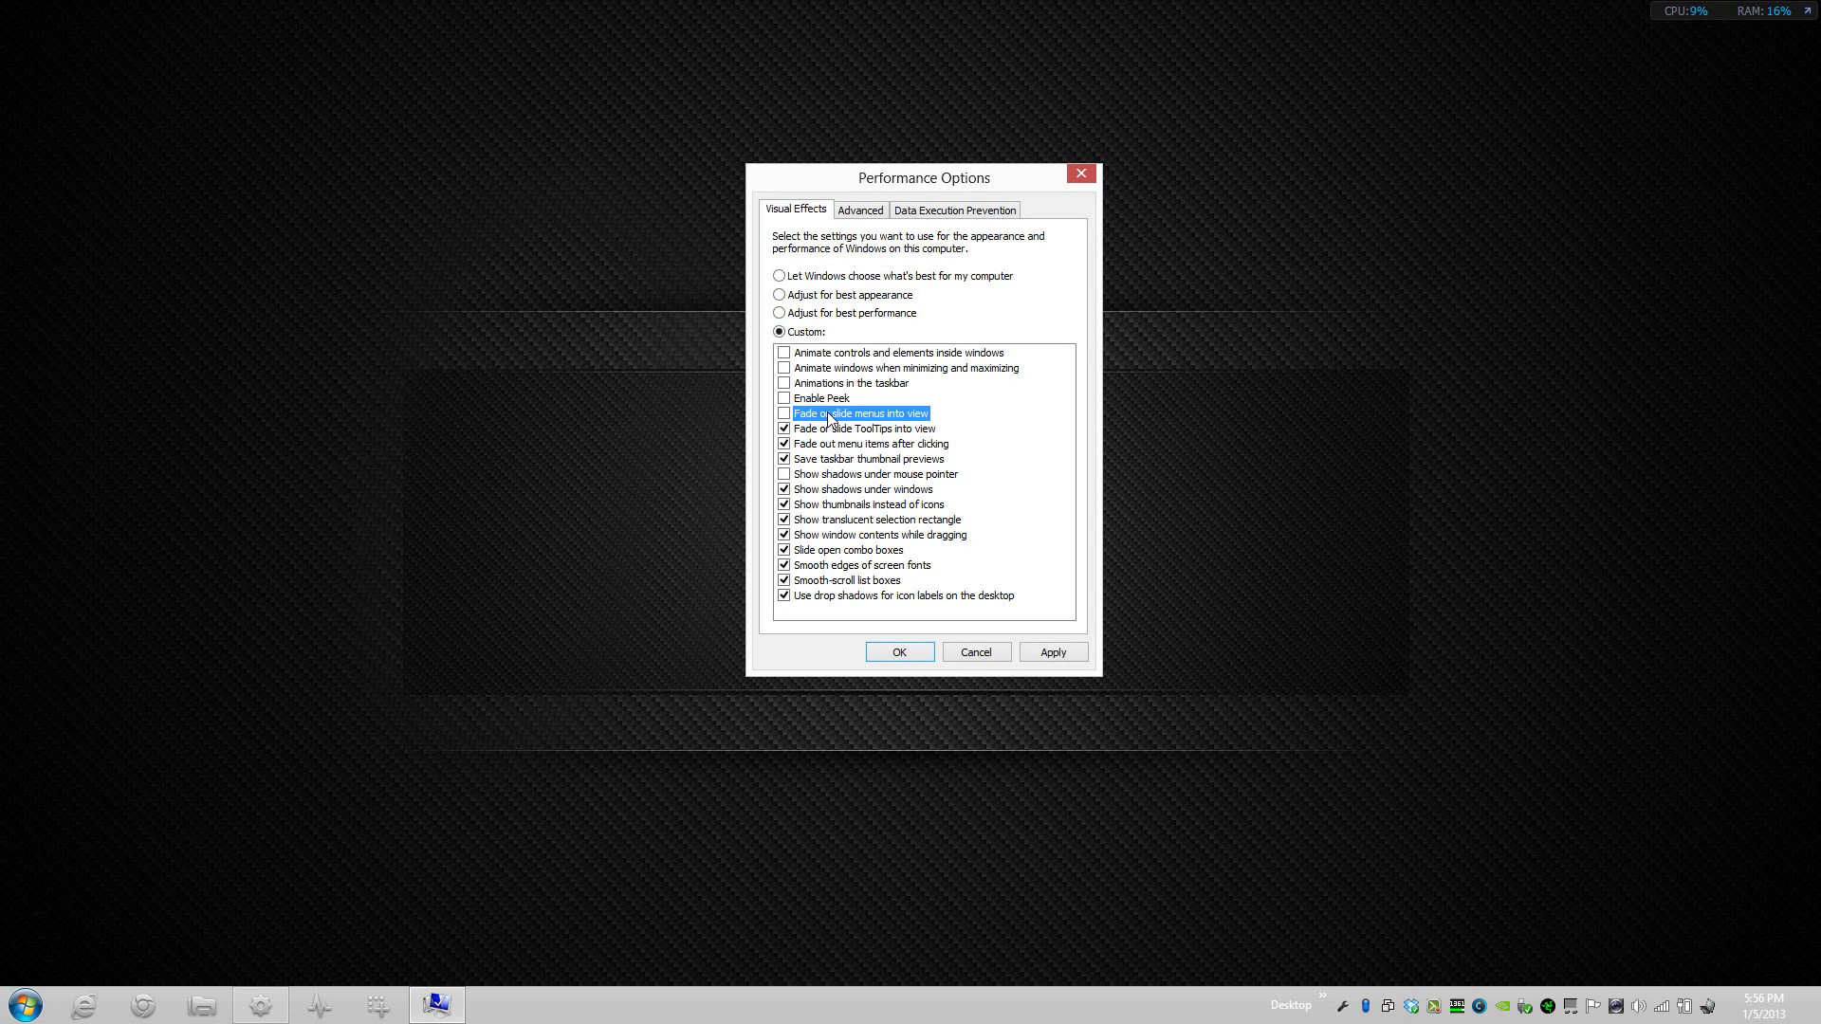
click(1073, 650)
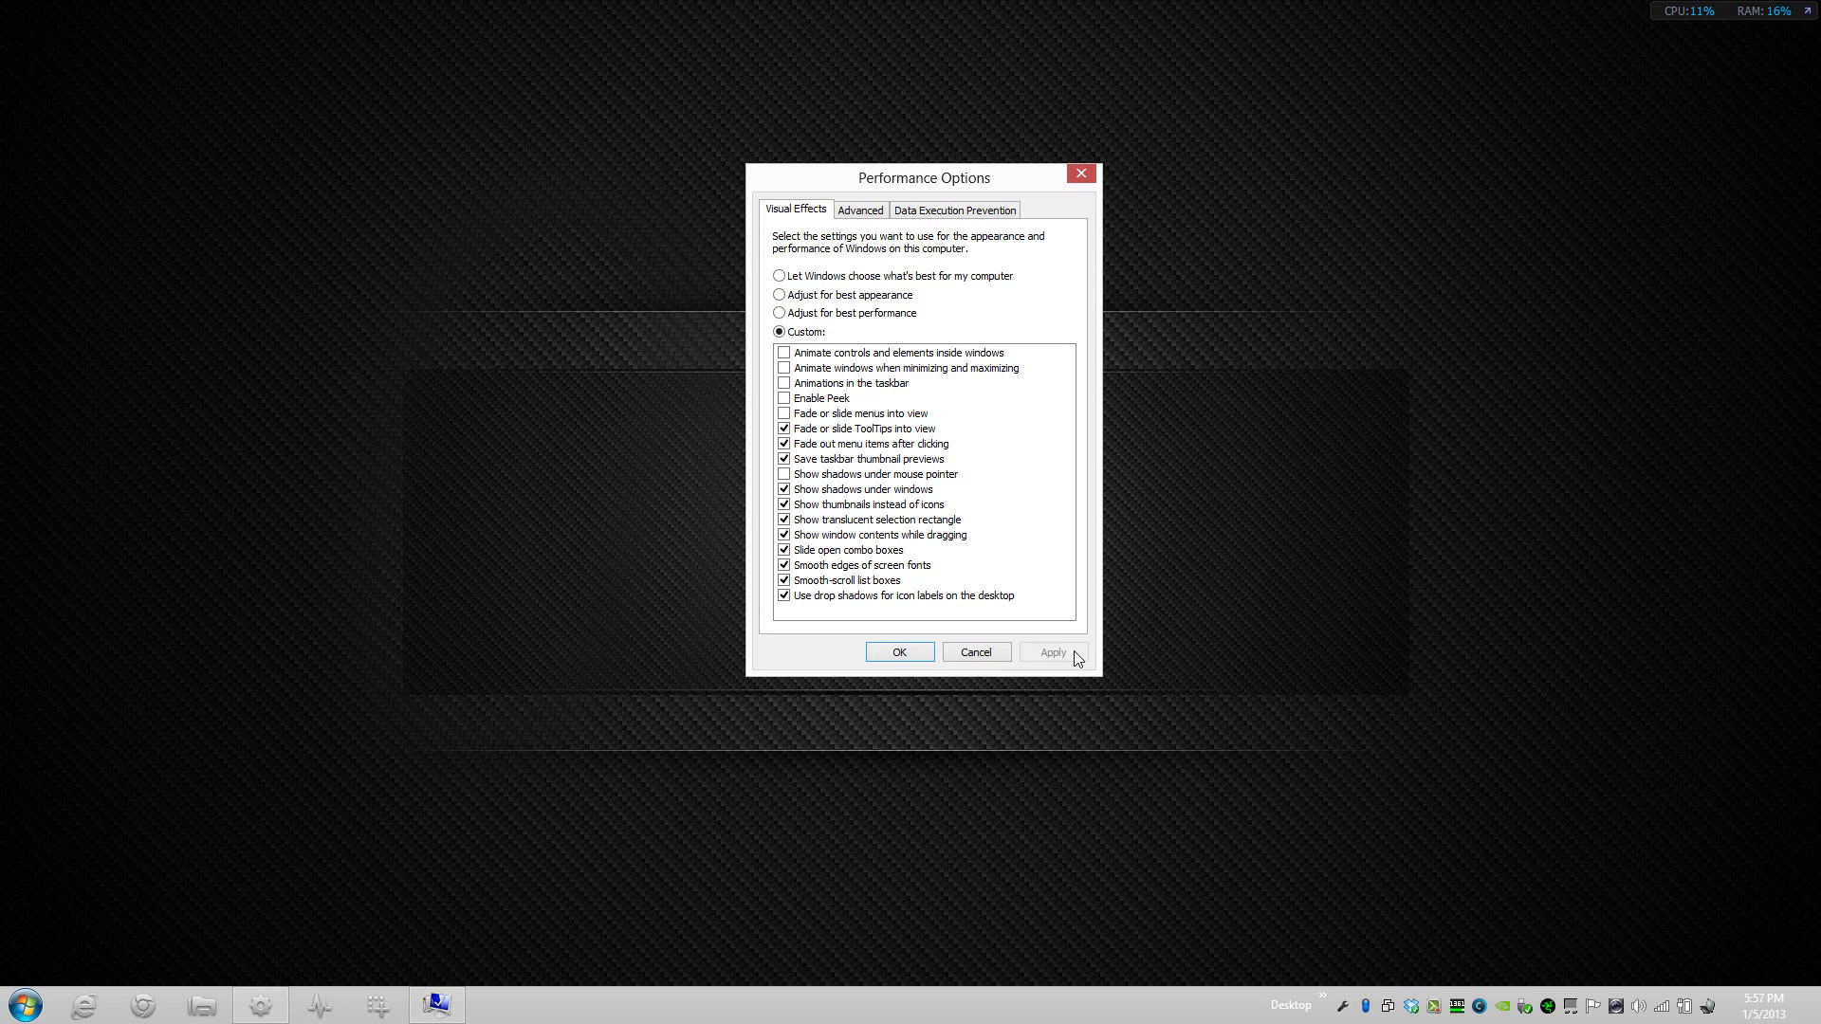
click(870, 429)
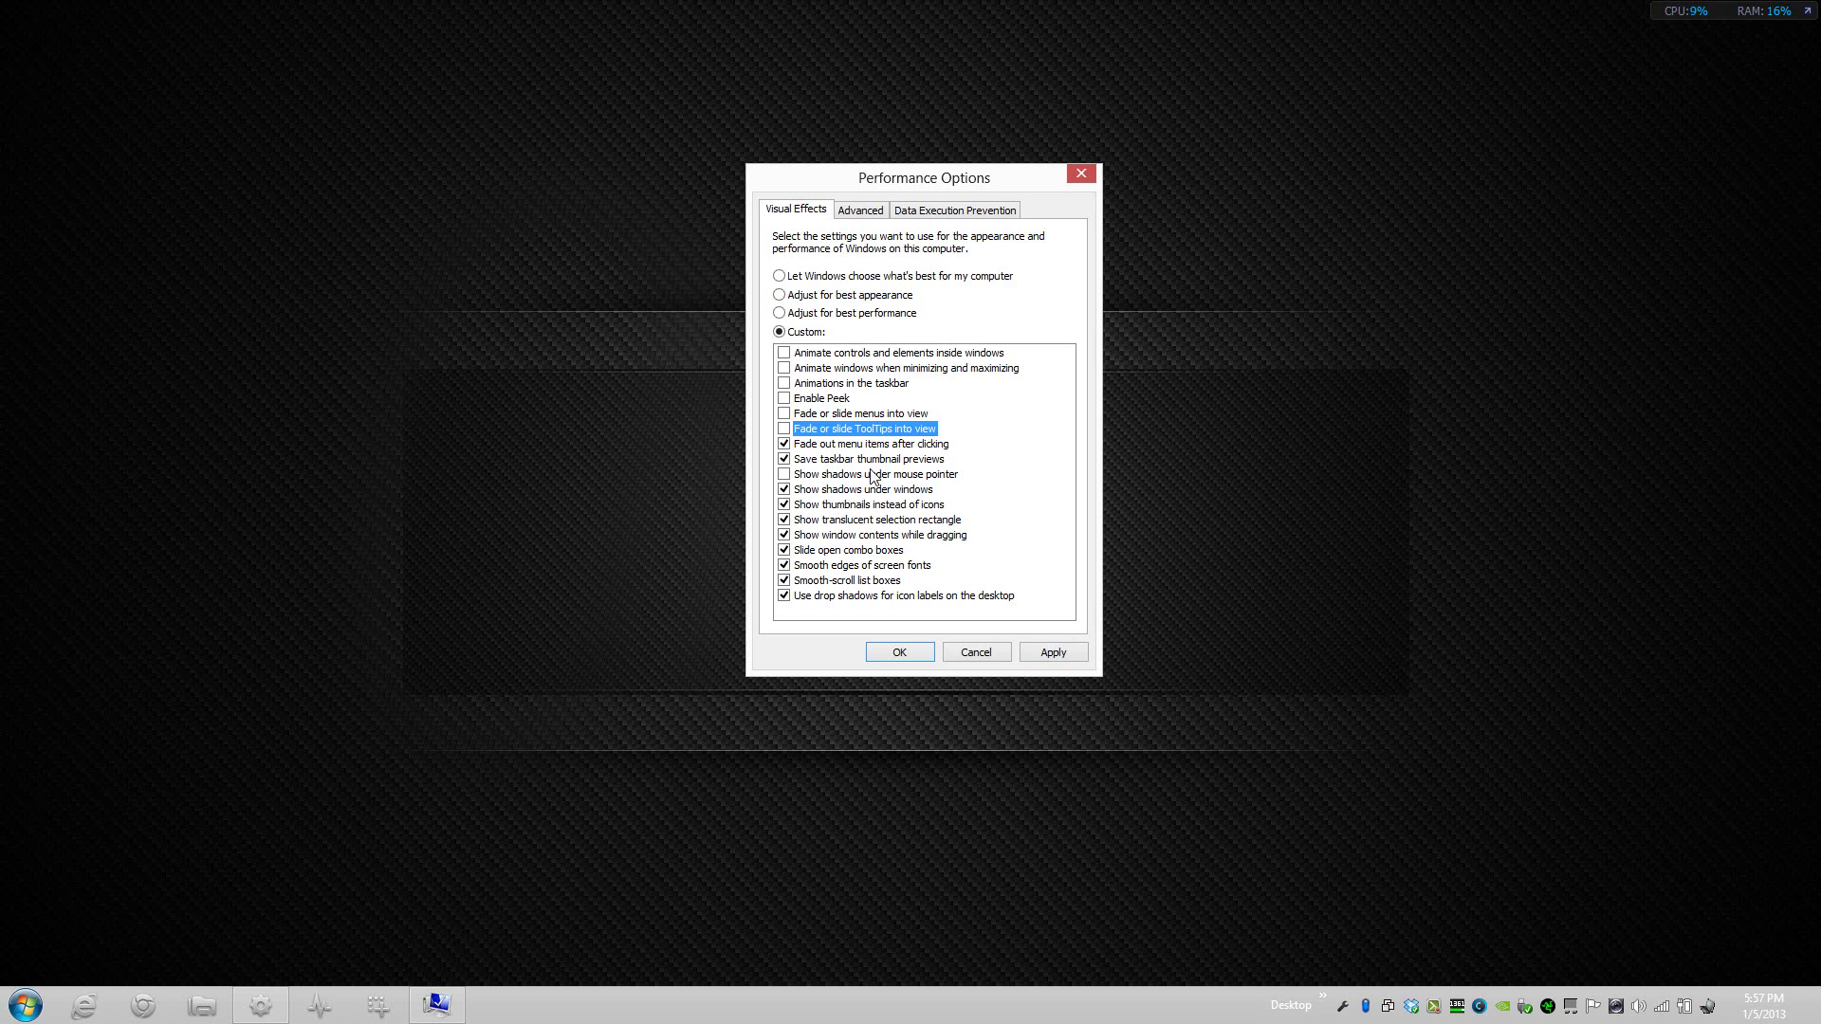
click(839, 446)
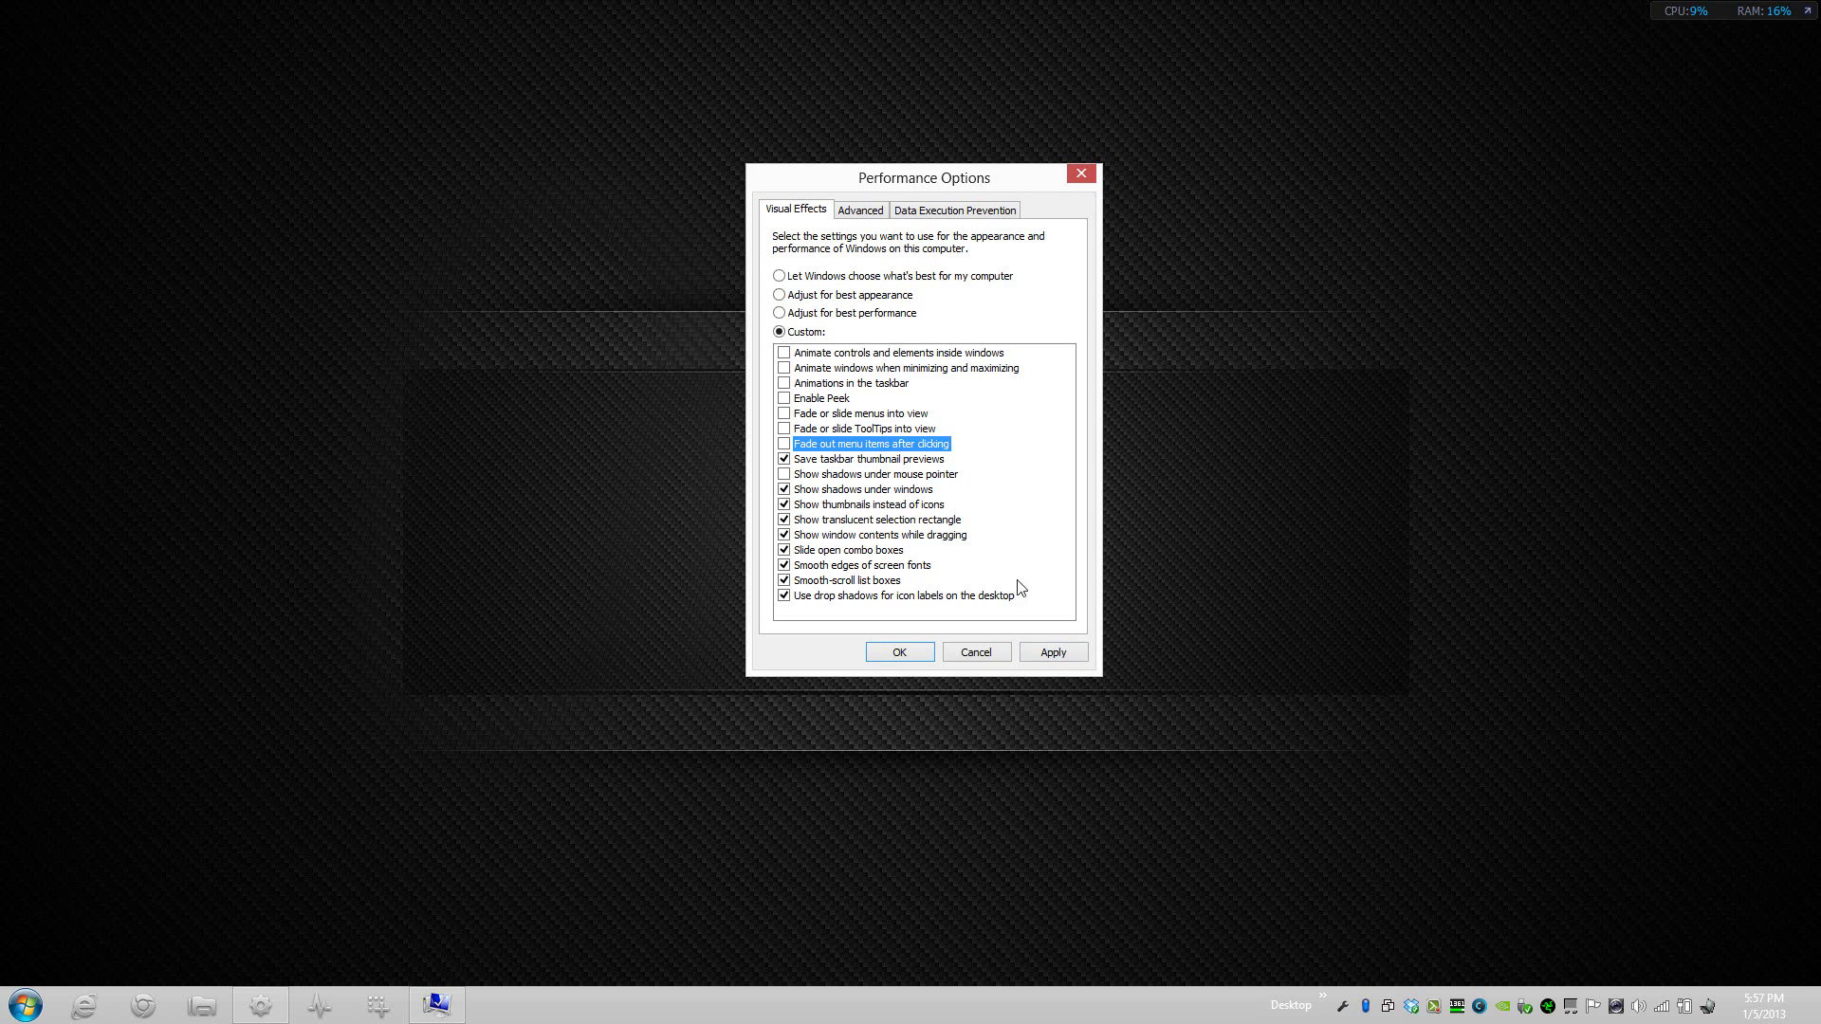
click(1055, 653)
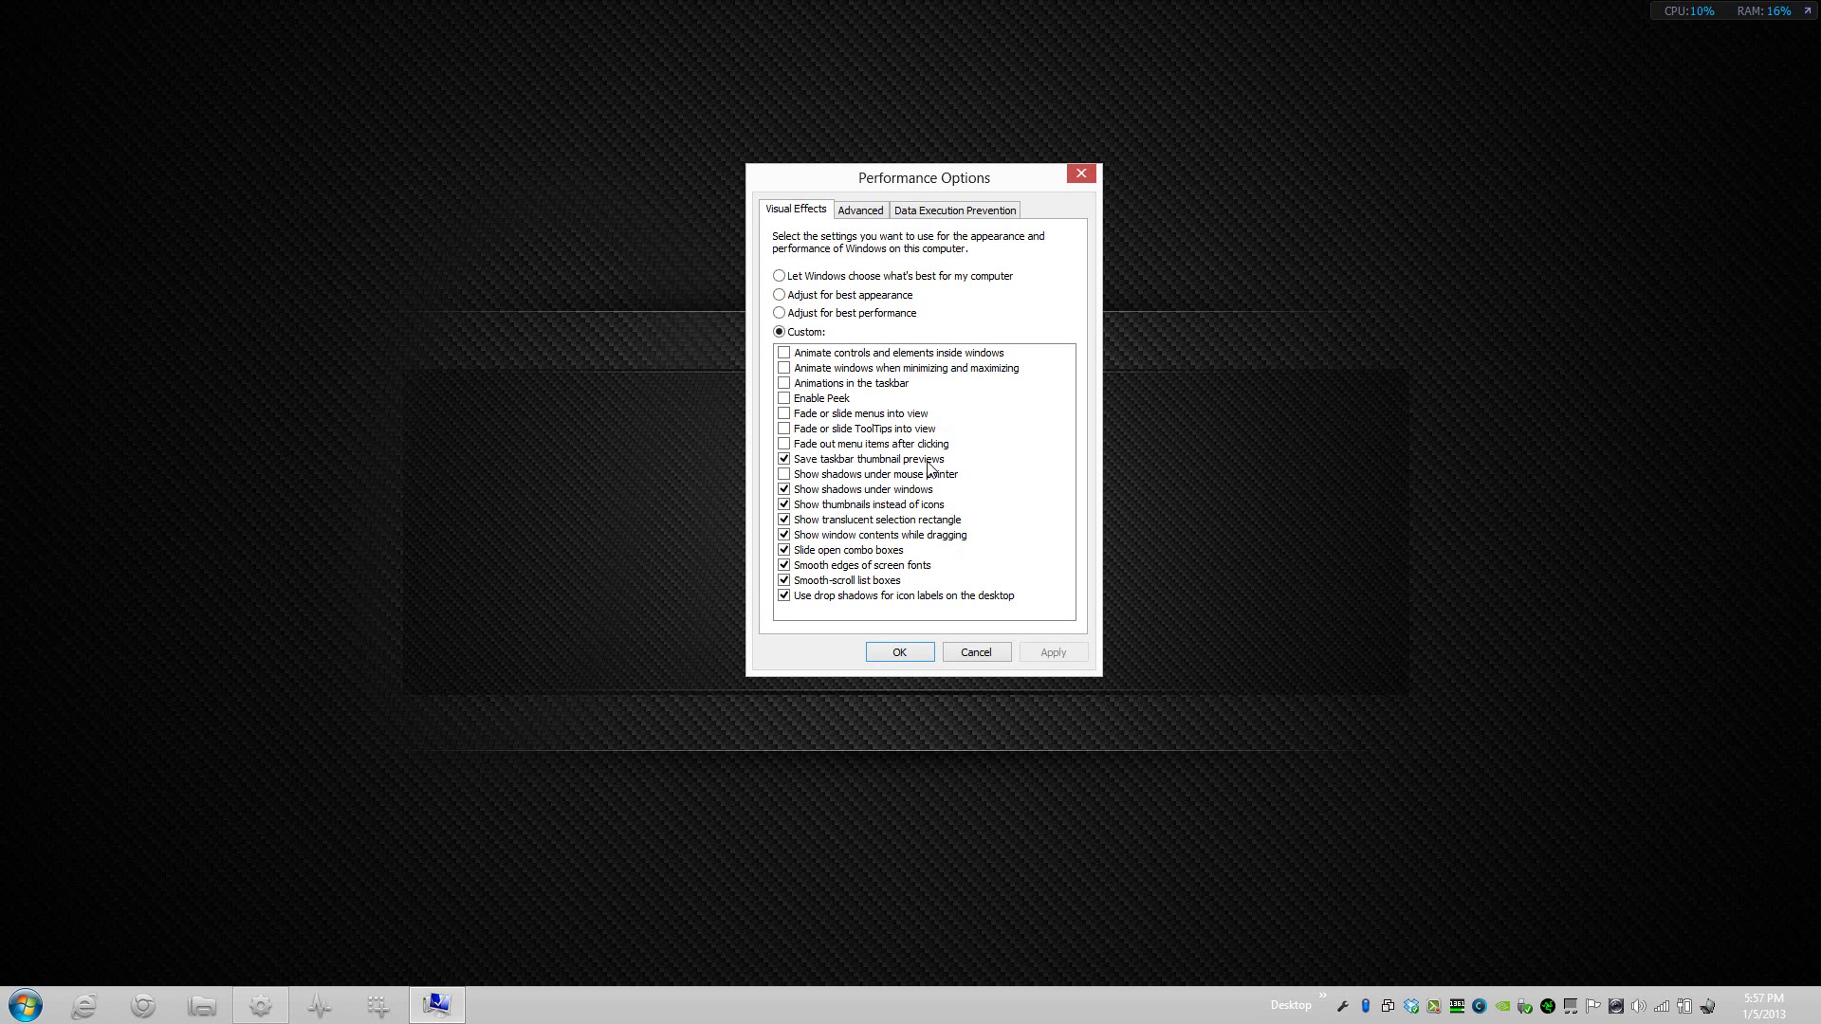
click(929, 466)
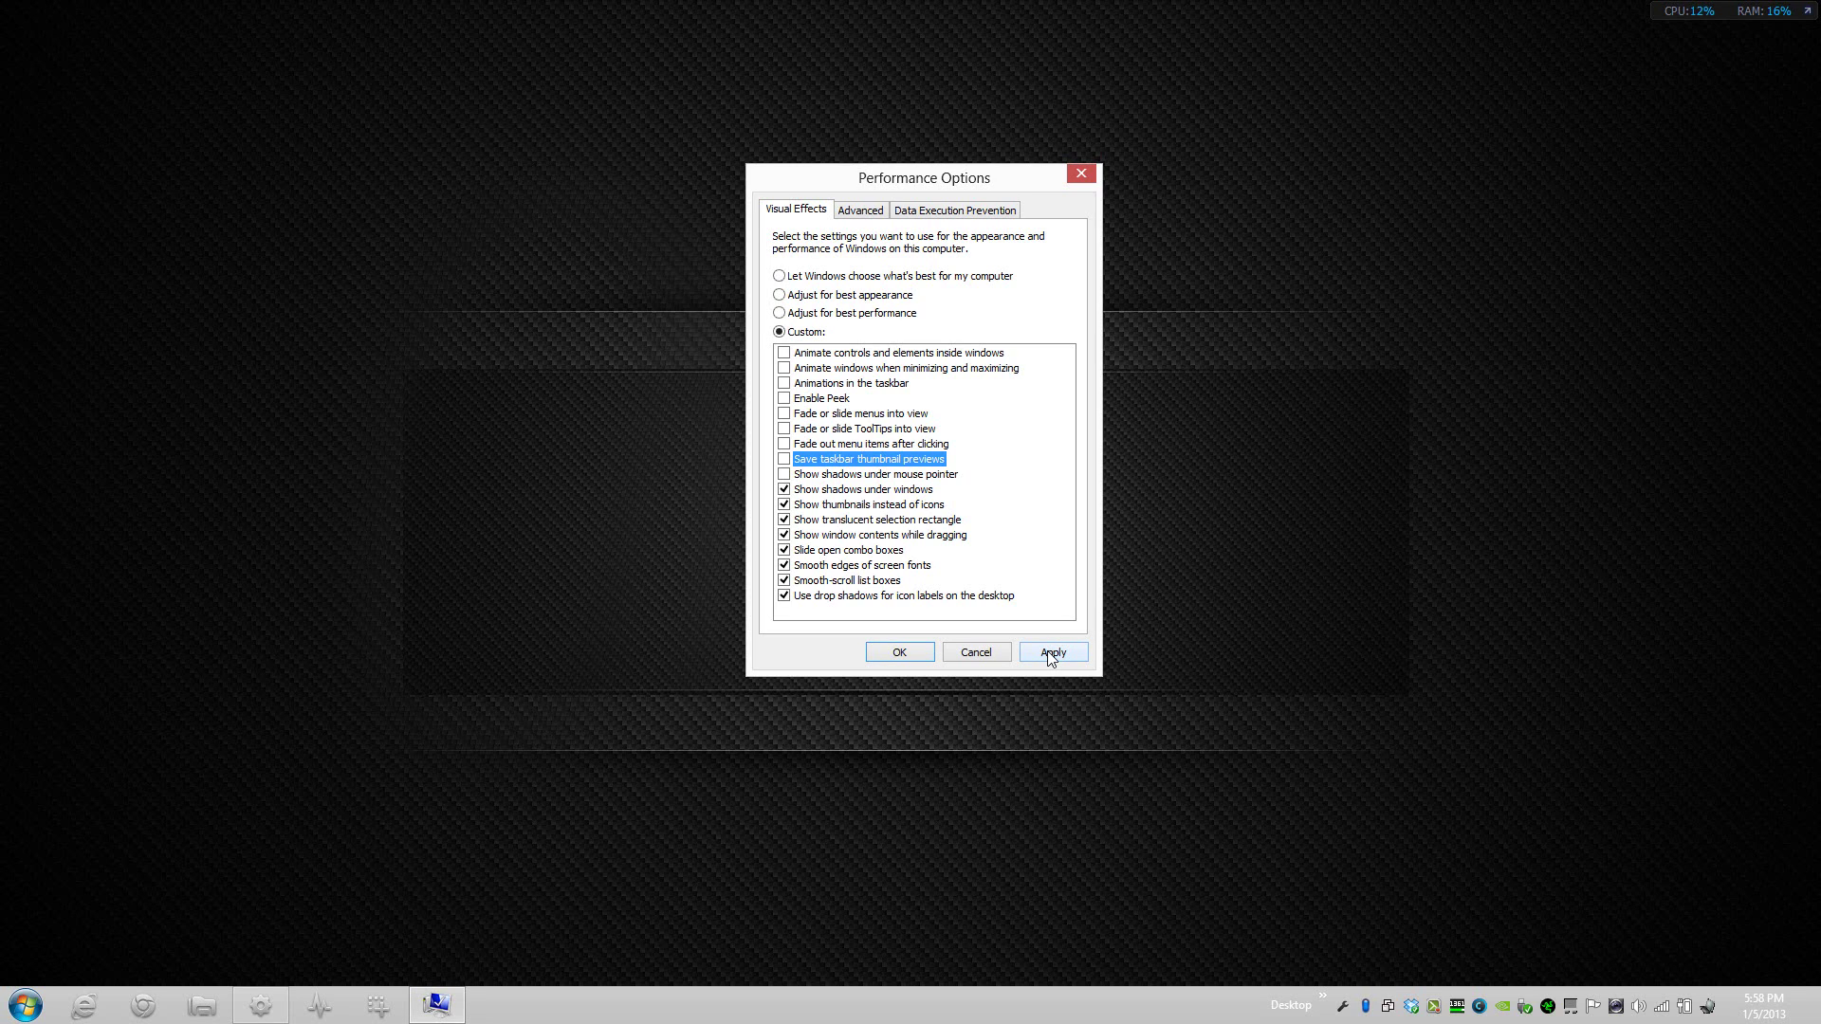
click(808, 460)
click(1068, 656)
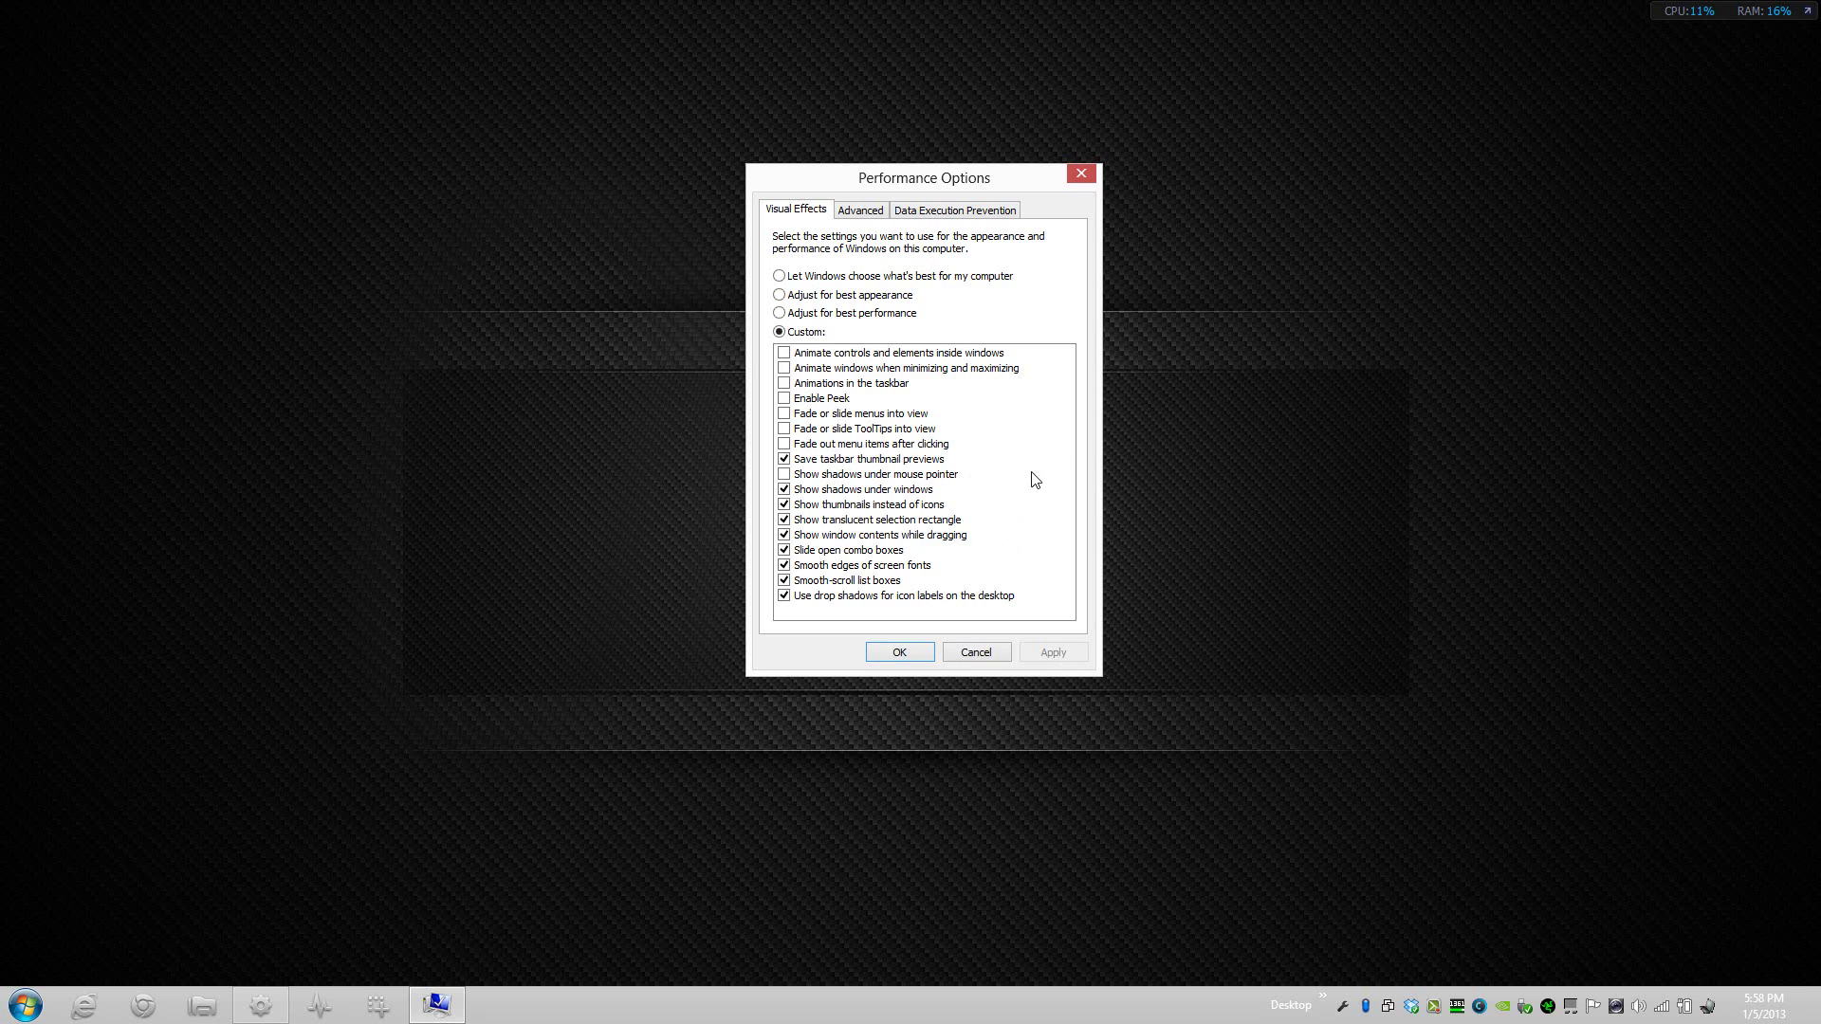
click(954, 477)
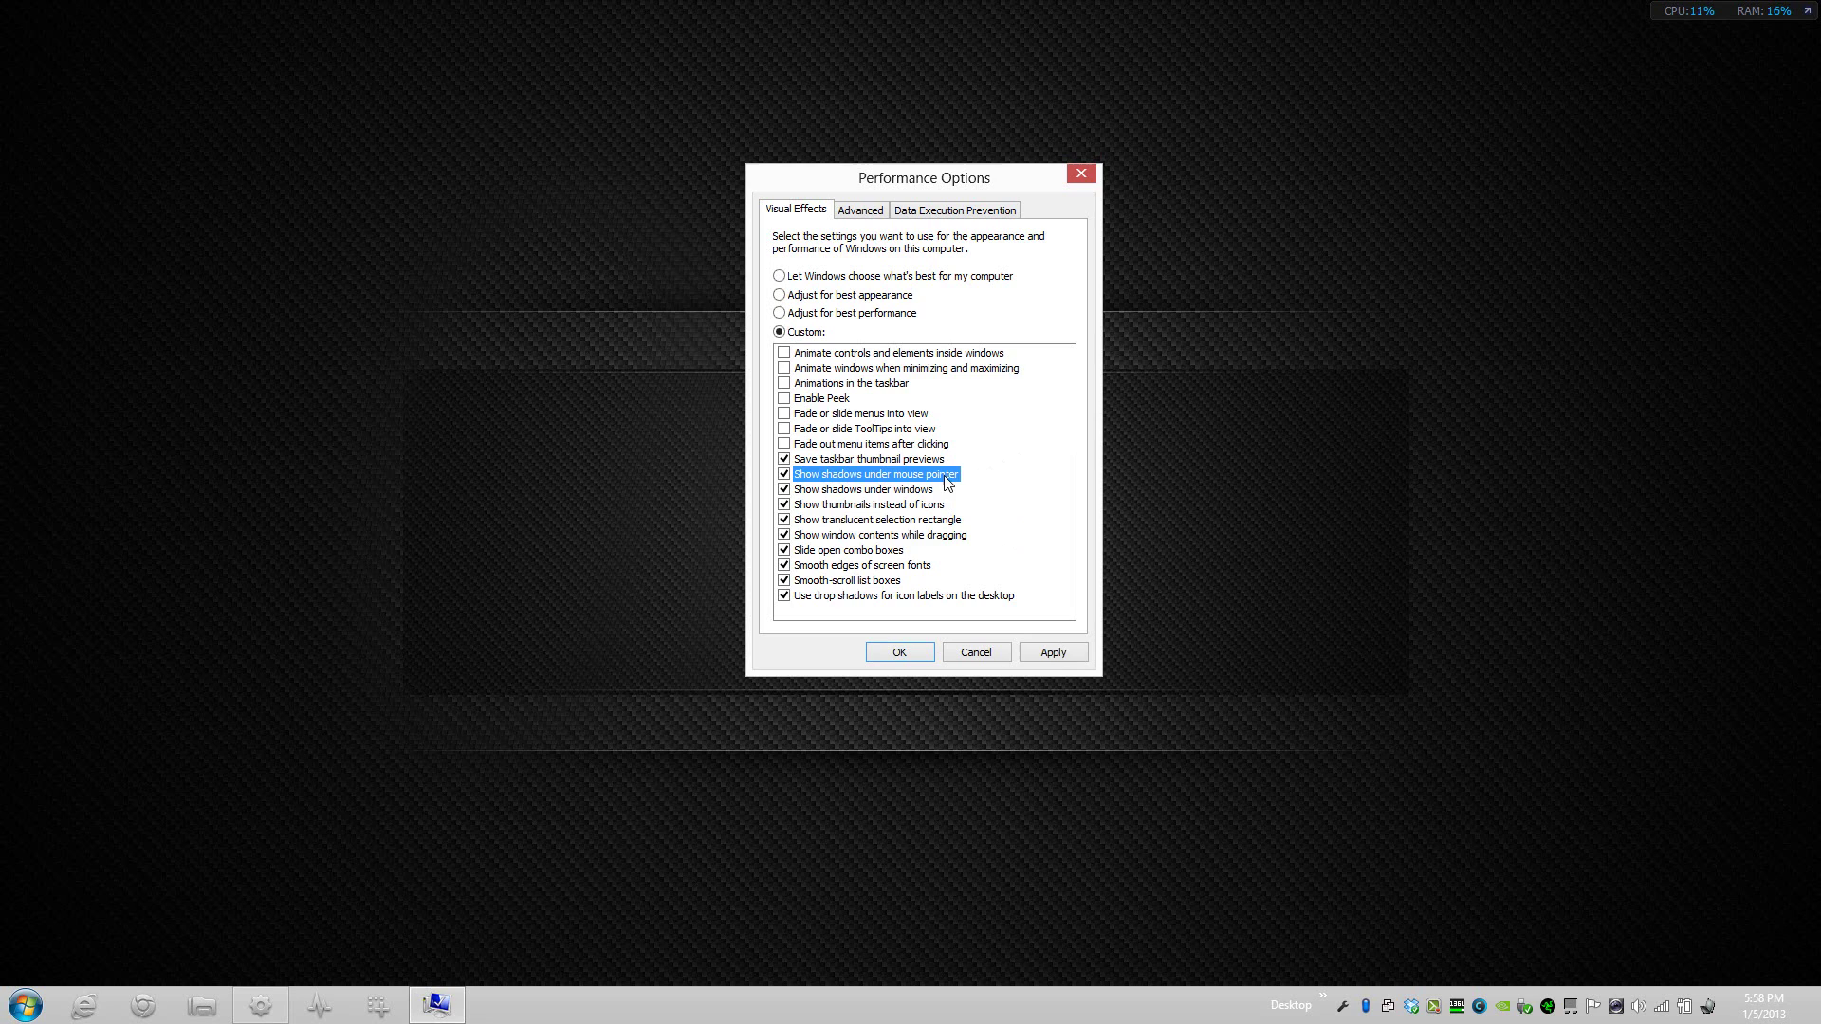
click(1046, 654)
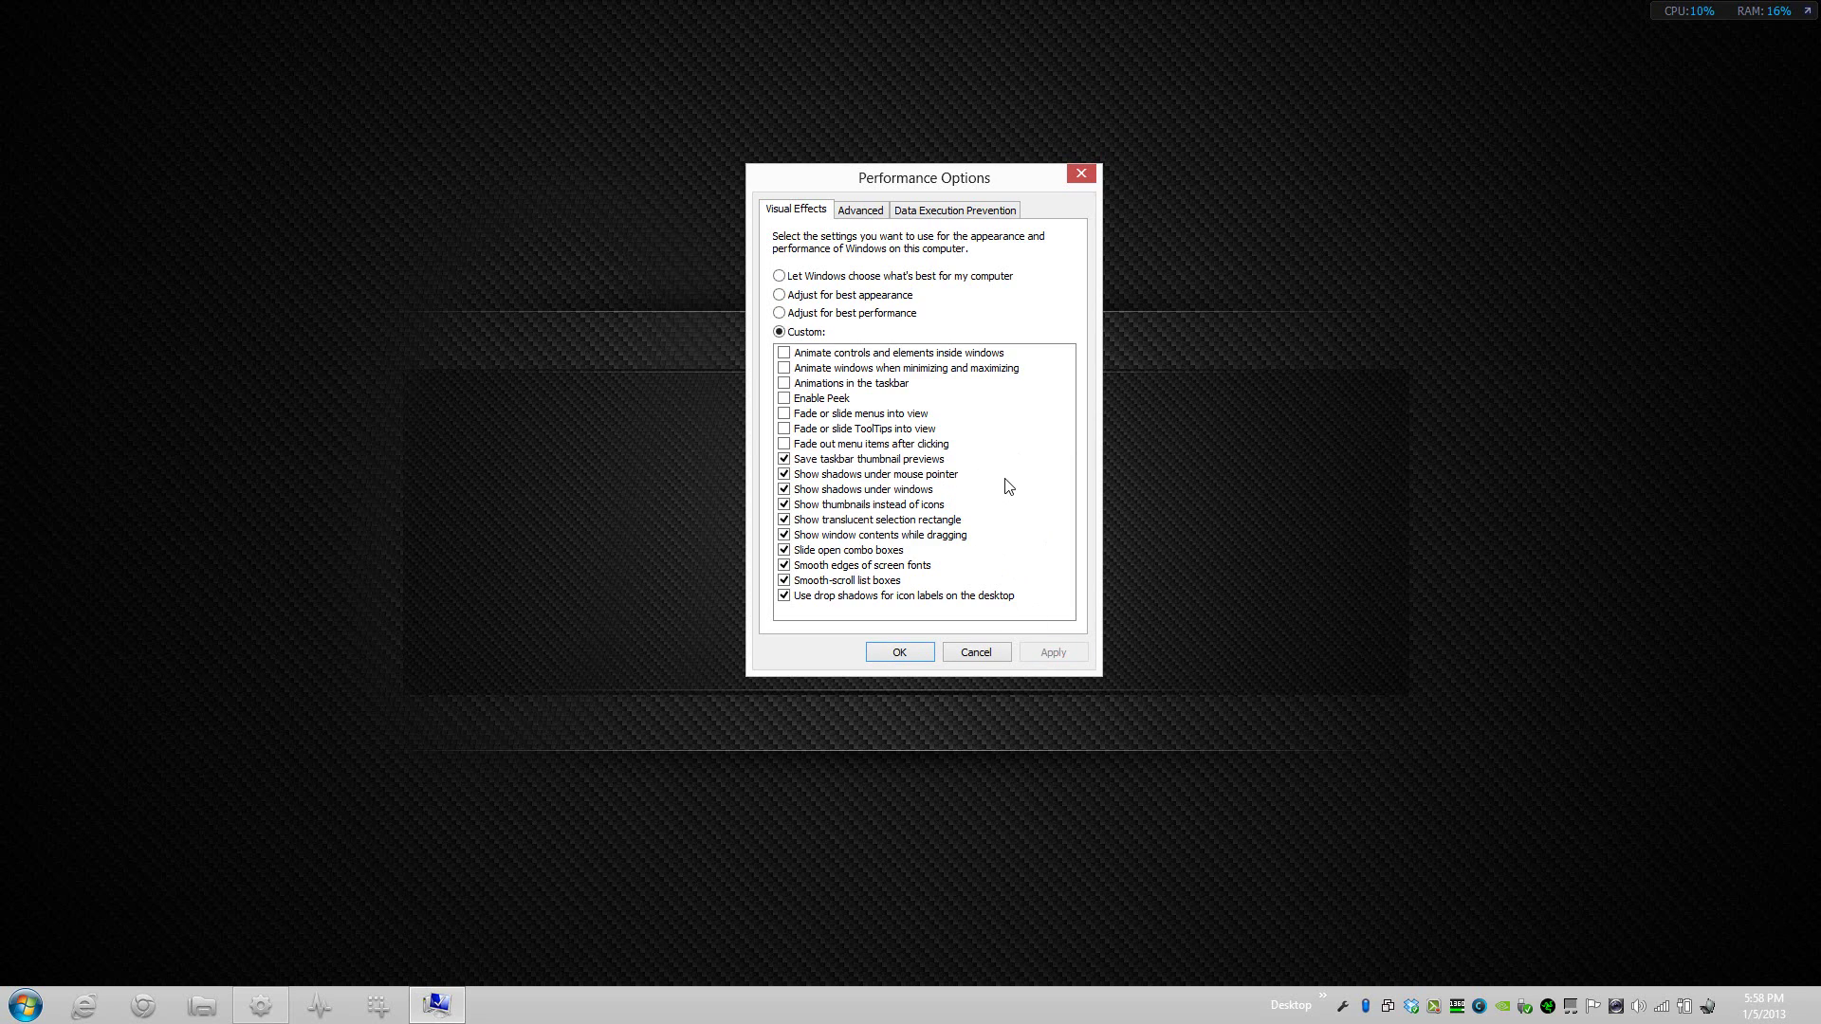
click(818, 475)
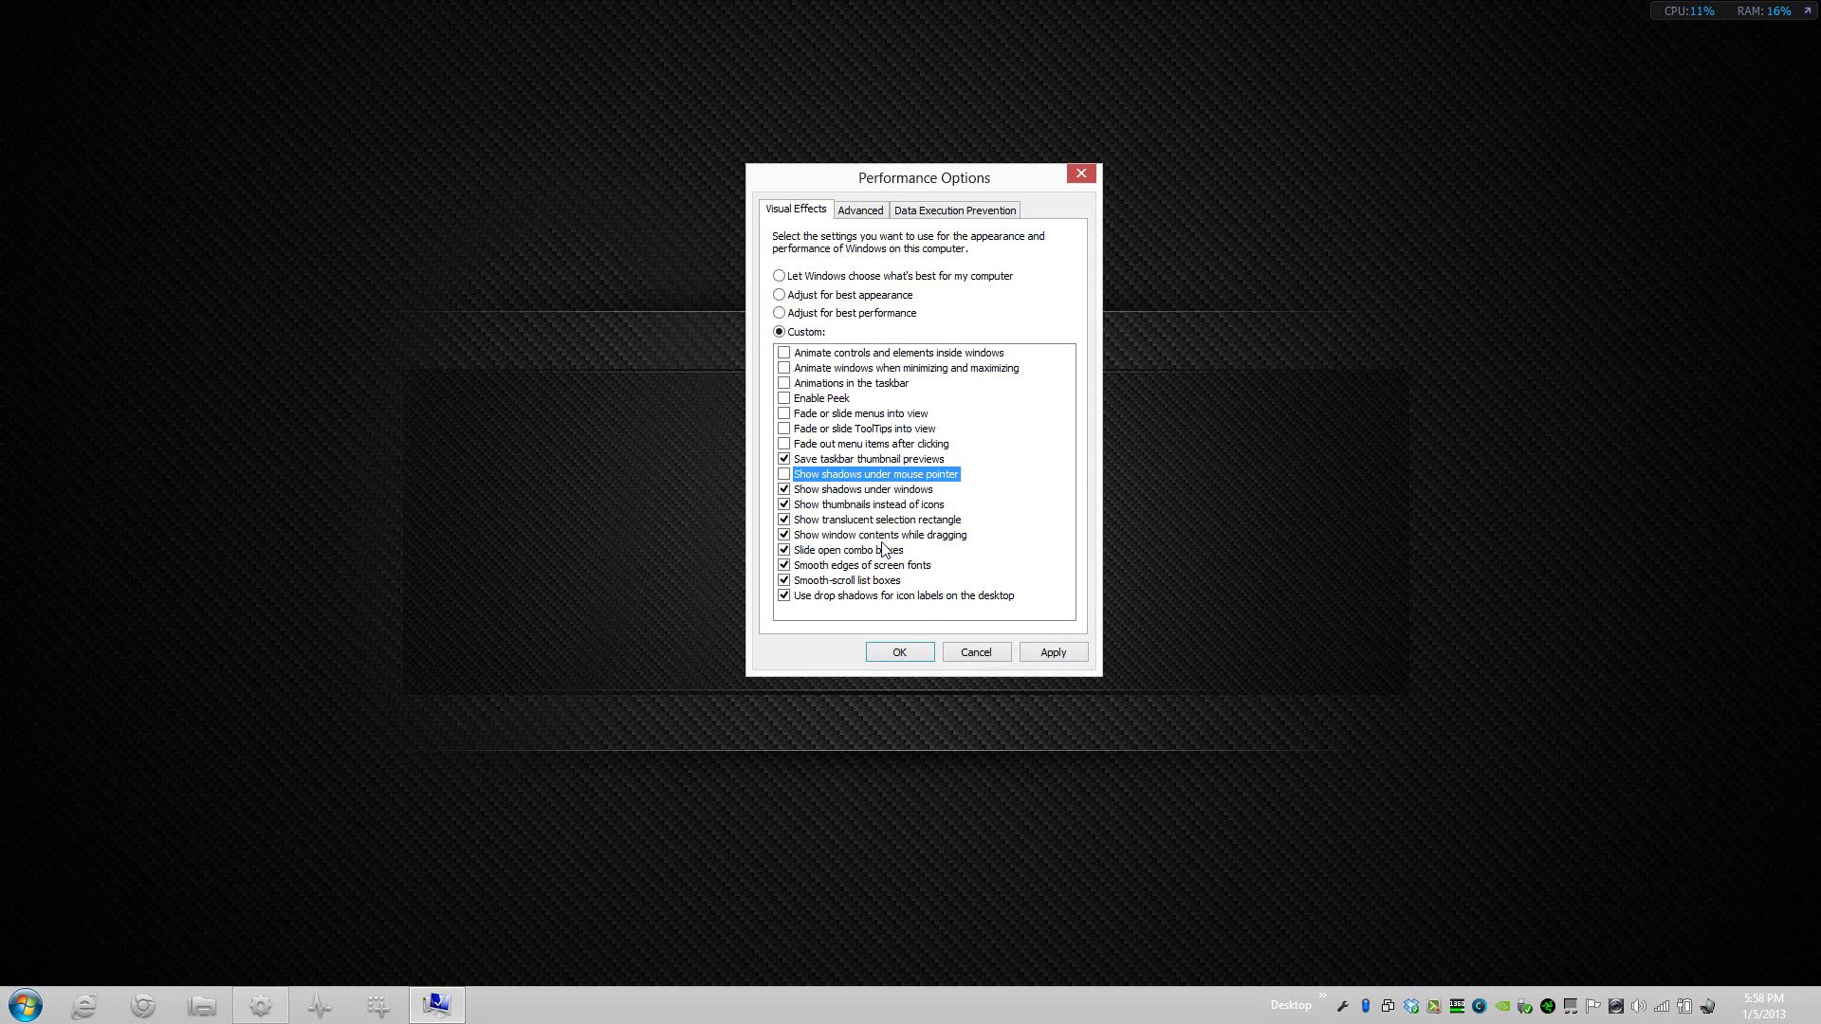
click(1050, 653)
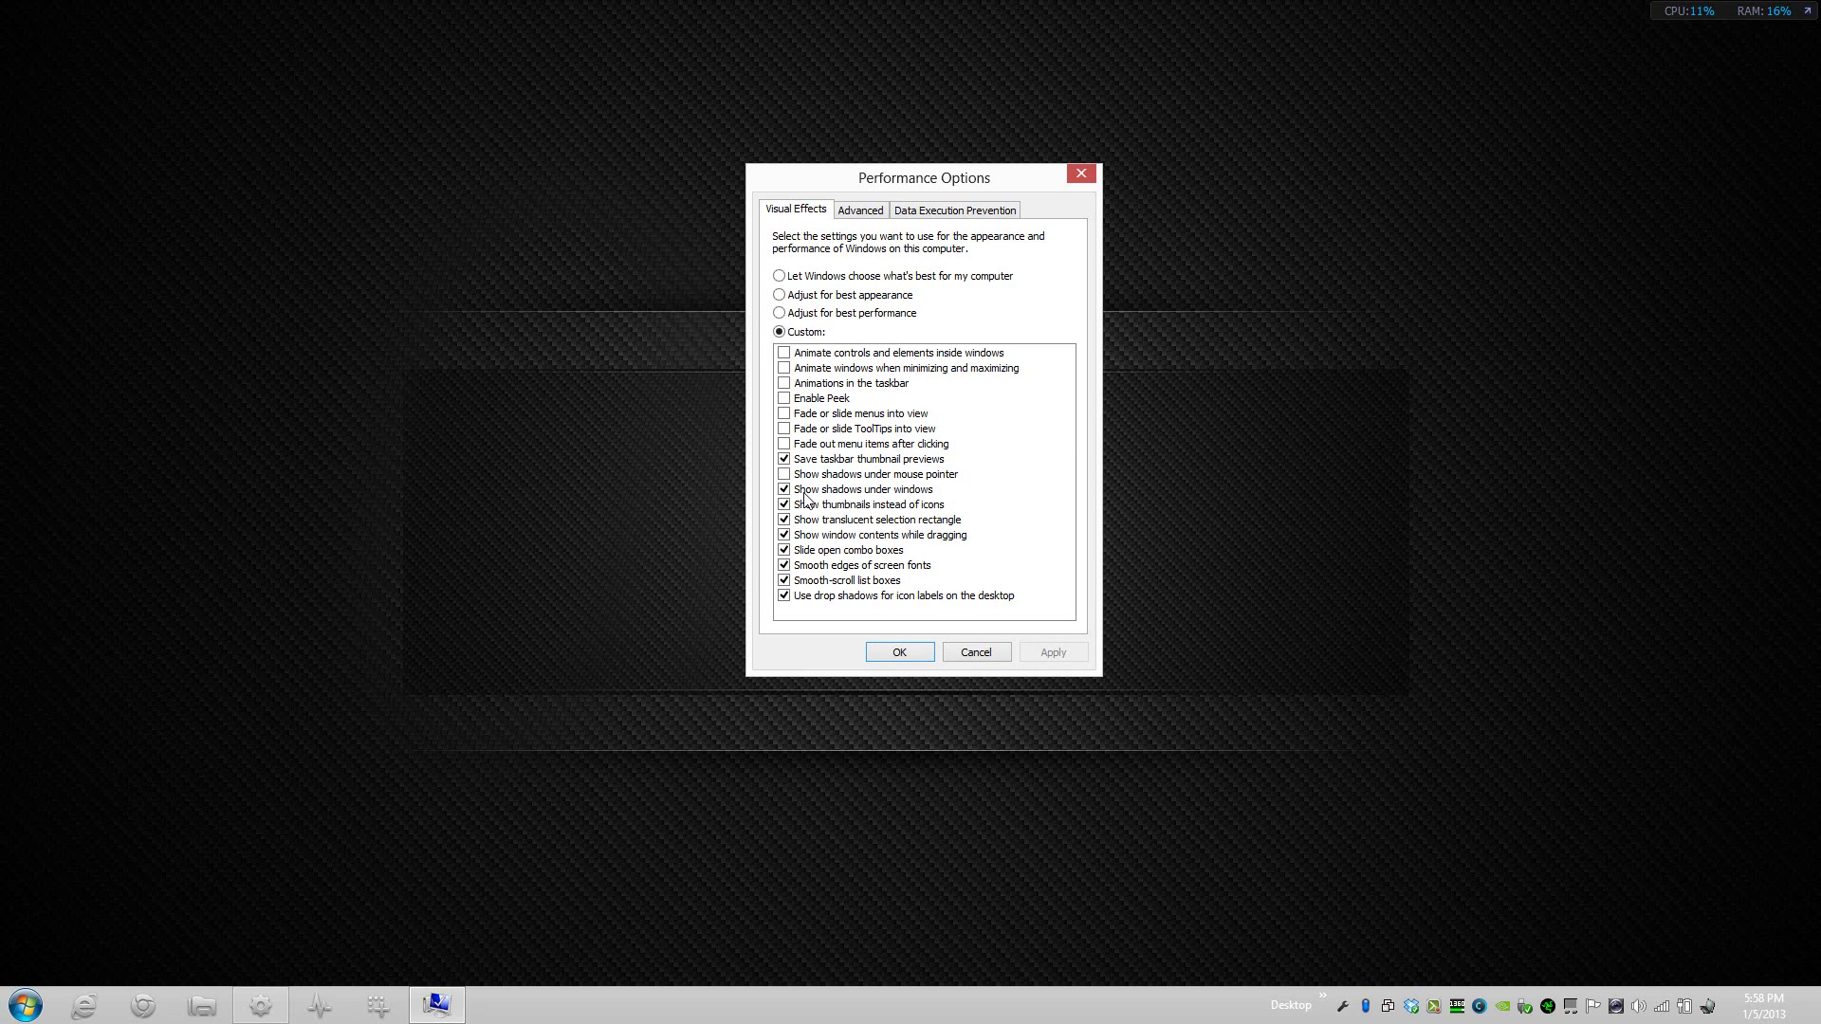
Step: Turn off Show shadows under windows and apply, then uncheck Show translucent selection rectangle
drag(979, 183, 894, 118)
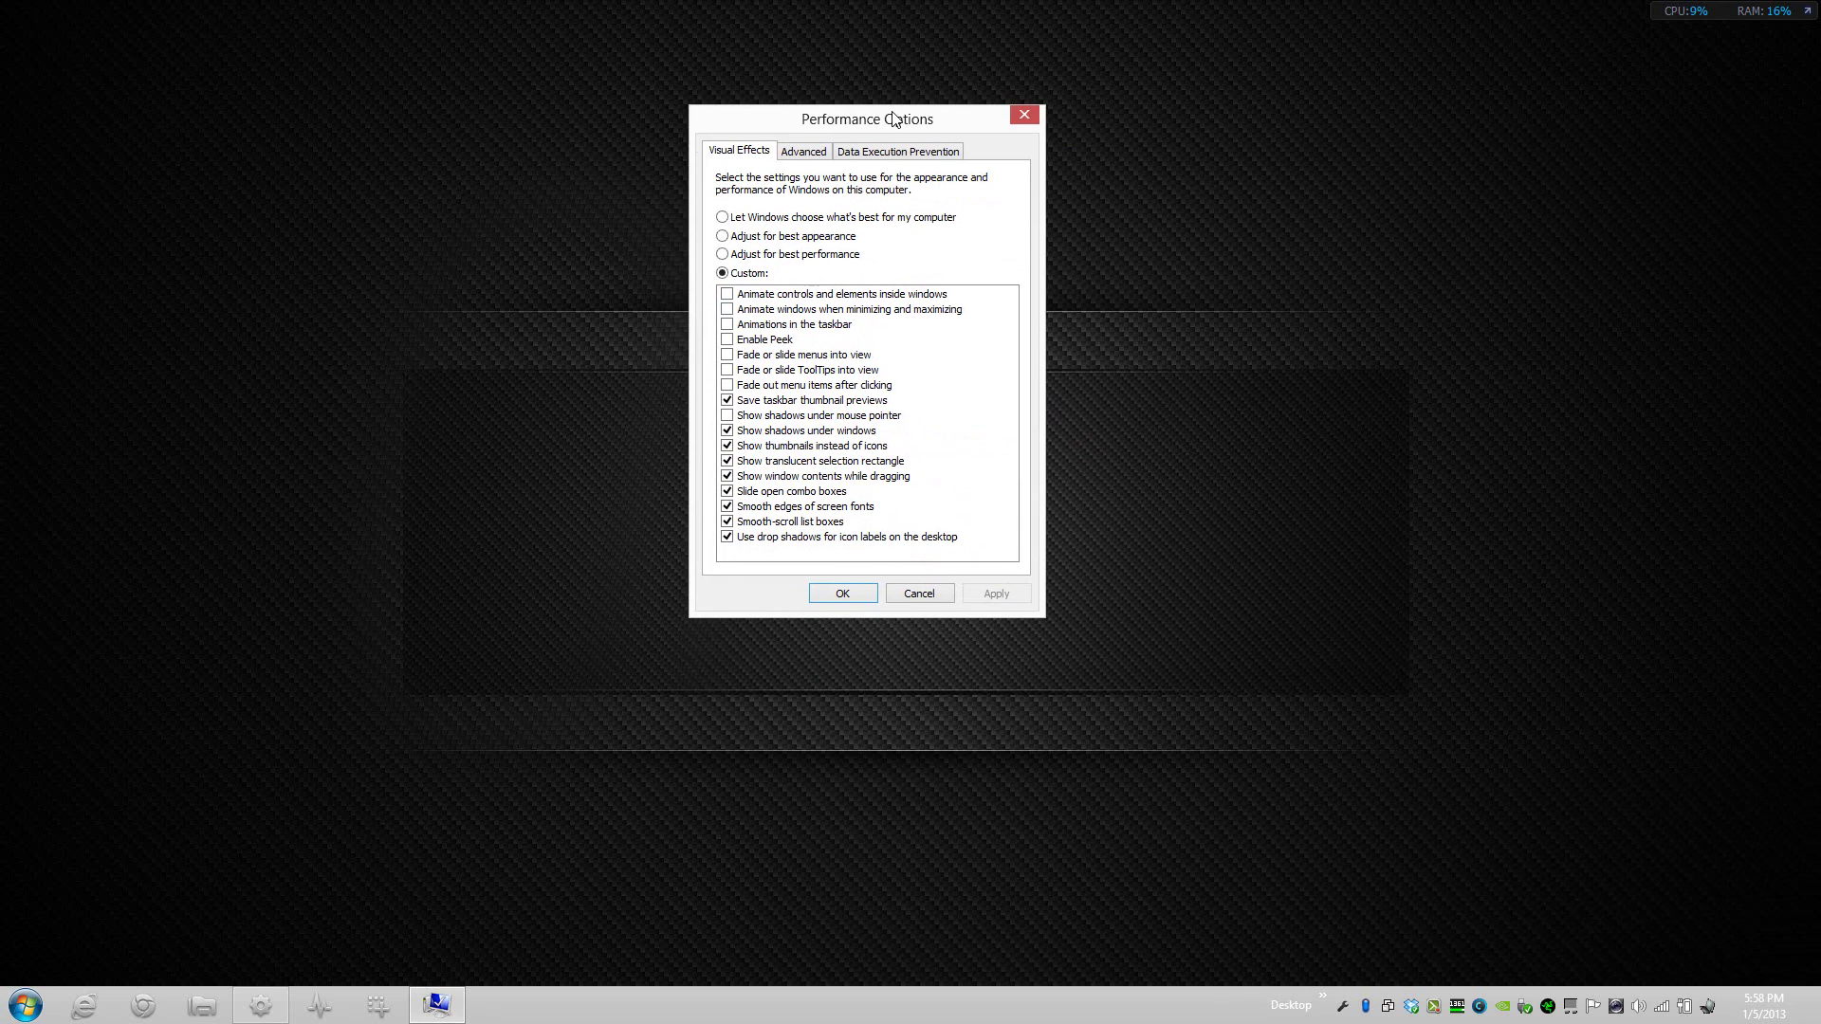
click(749, 435)
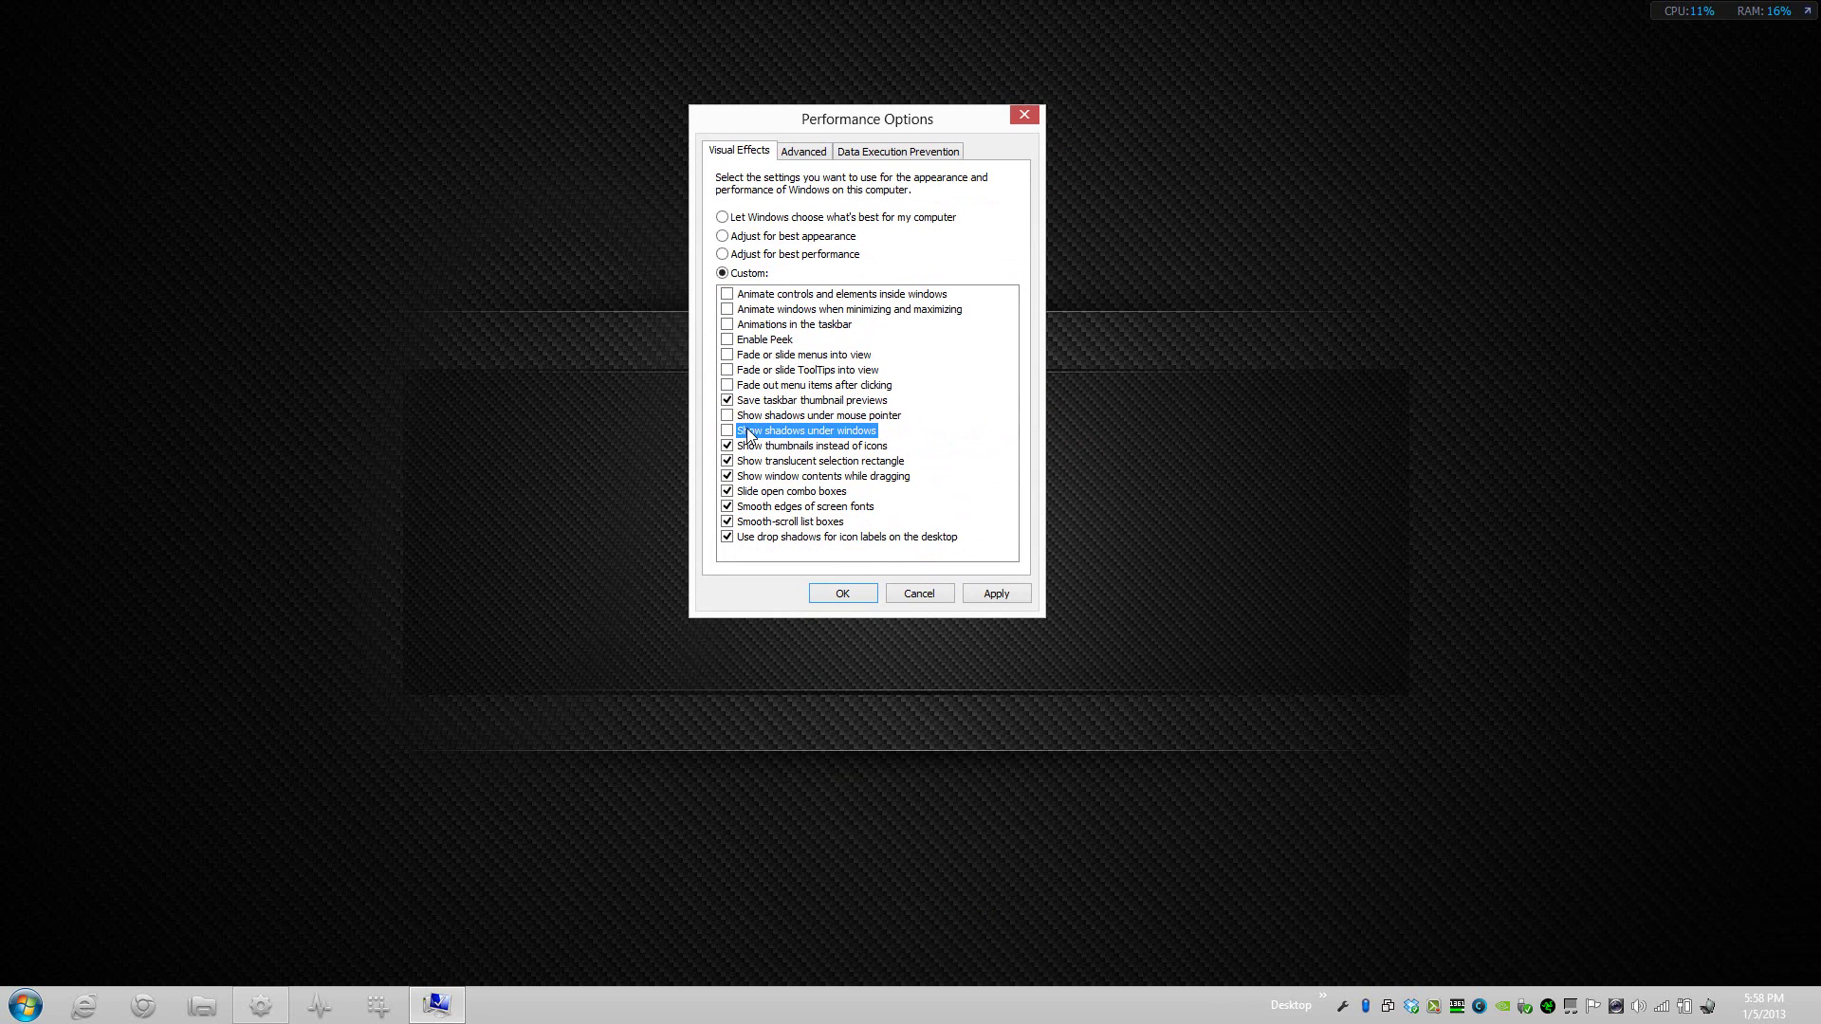
click(1005, 595)
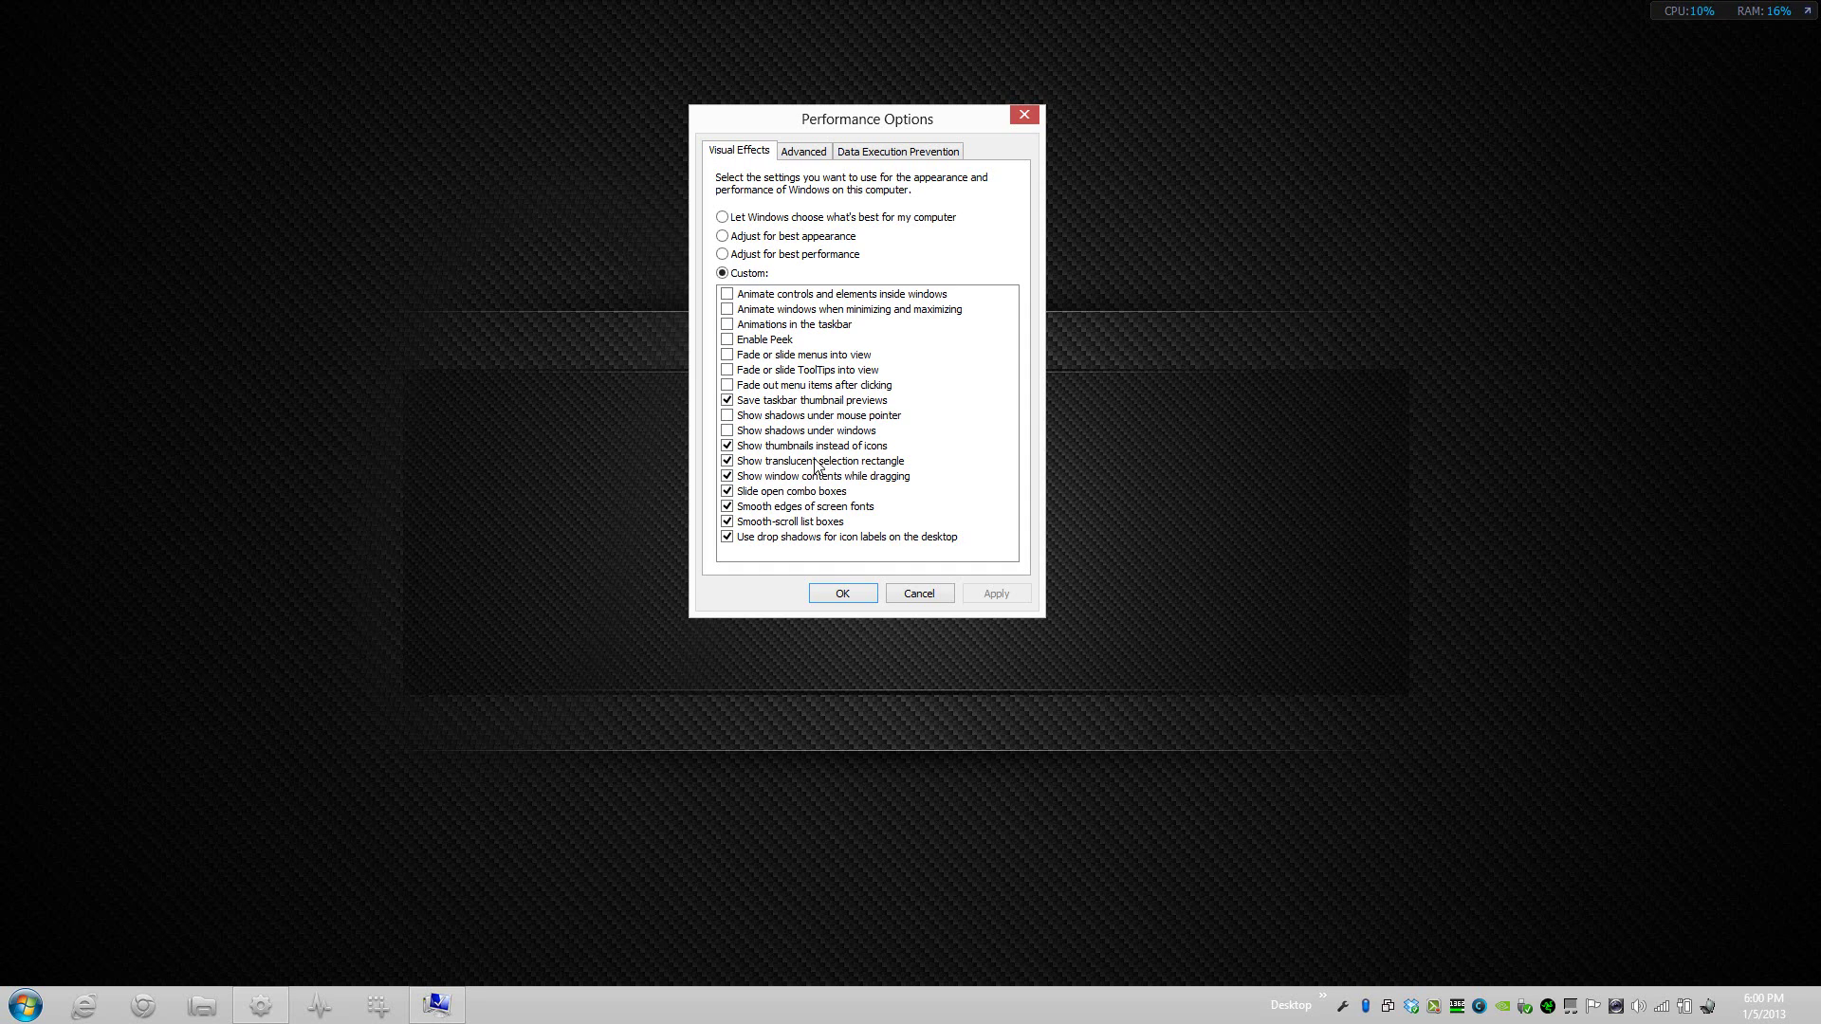
click(726, 461)
Step: Turn off Show window contents while dragging, apply, and drag the dialog around to see outline-only dragging
drag(882, 118, 1017, 130)
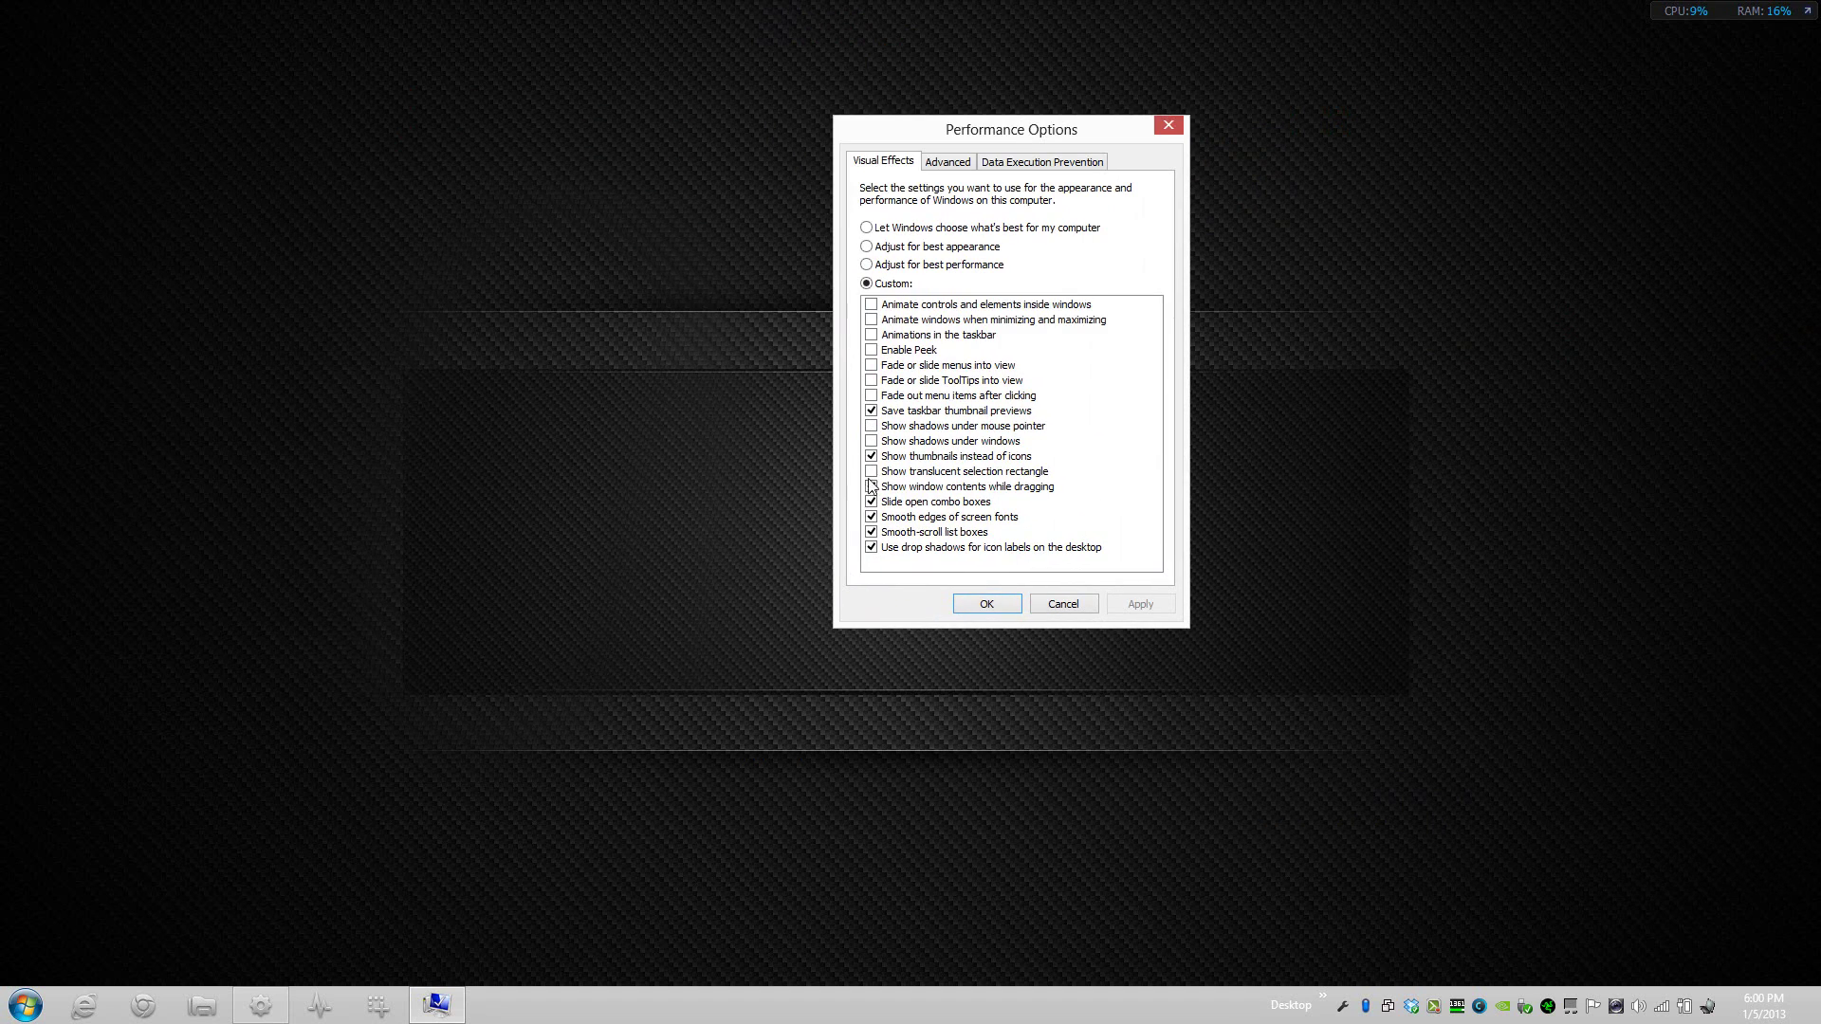
click(898, 487)
click(1141, 605)
drag(1041, 130, 223, 458)
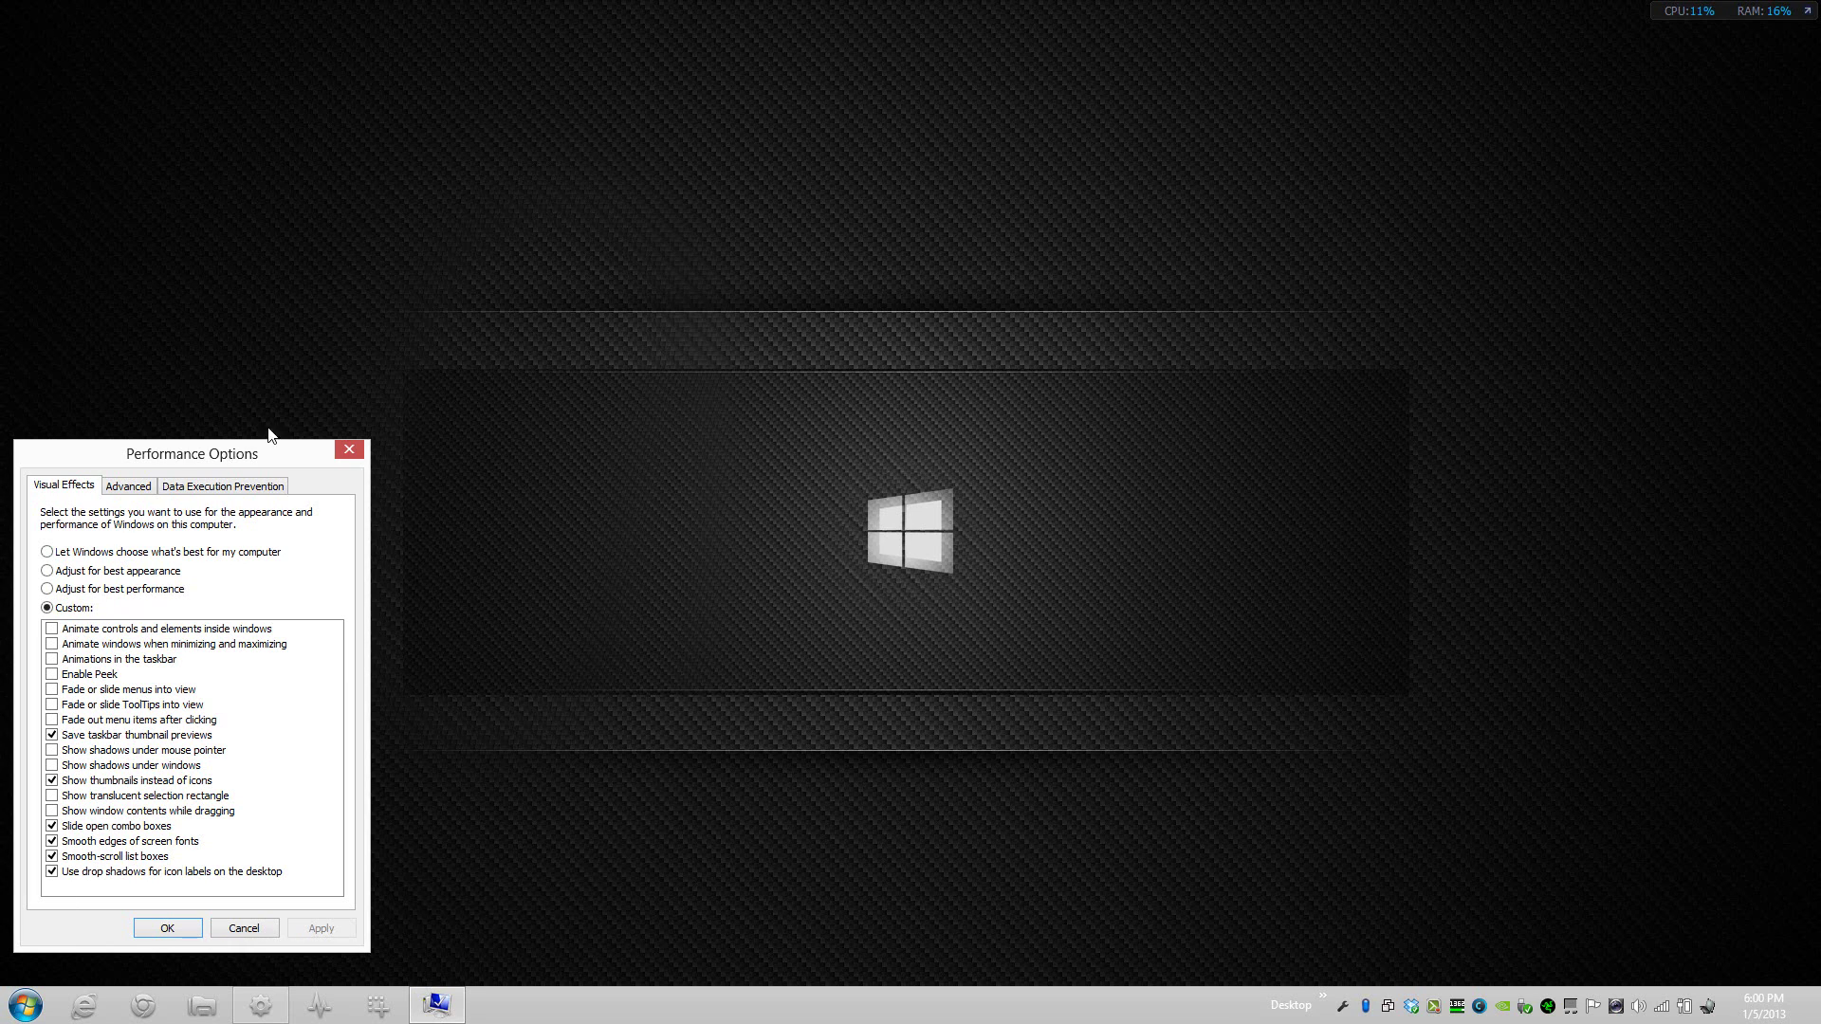
drag(223, 458, 1008, 124)
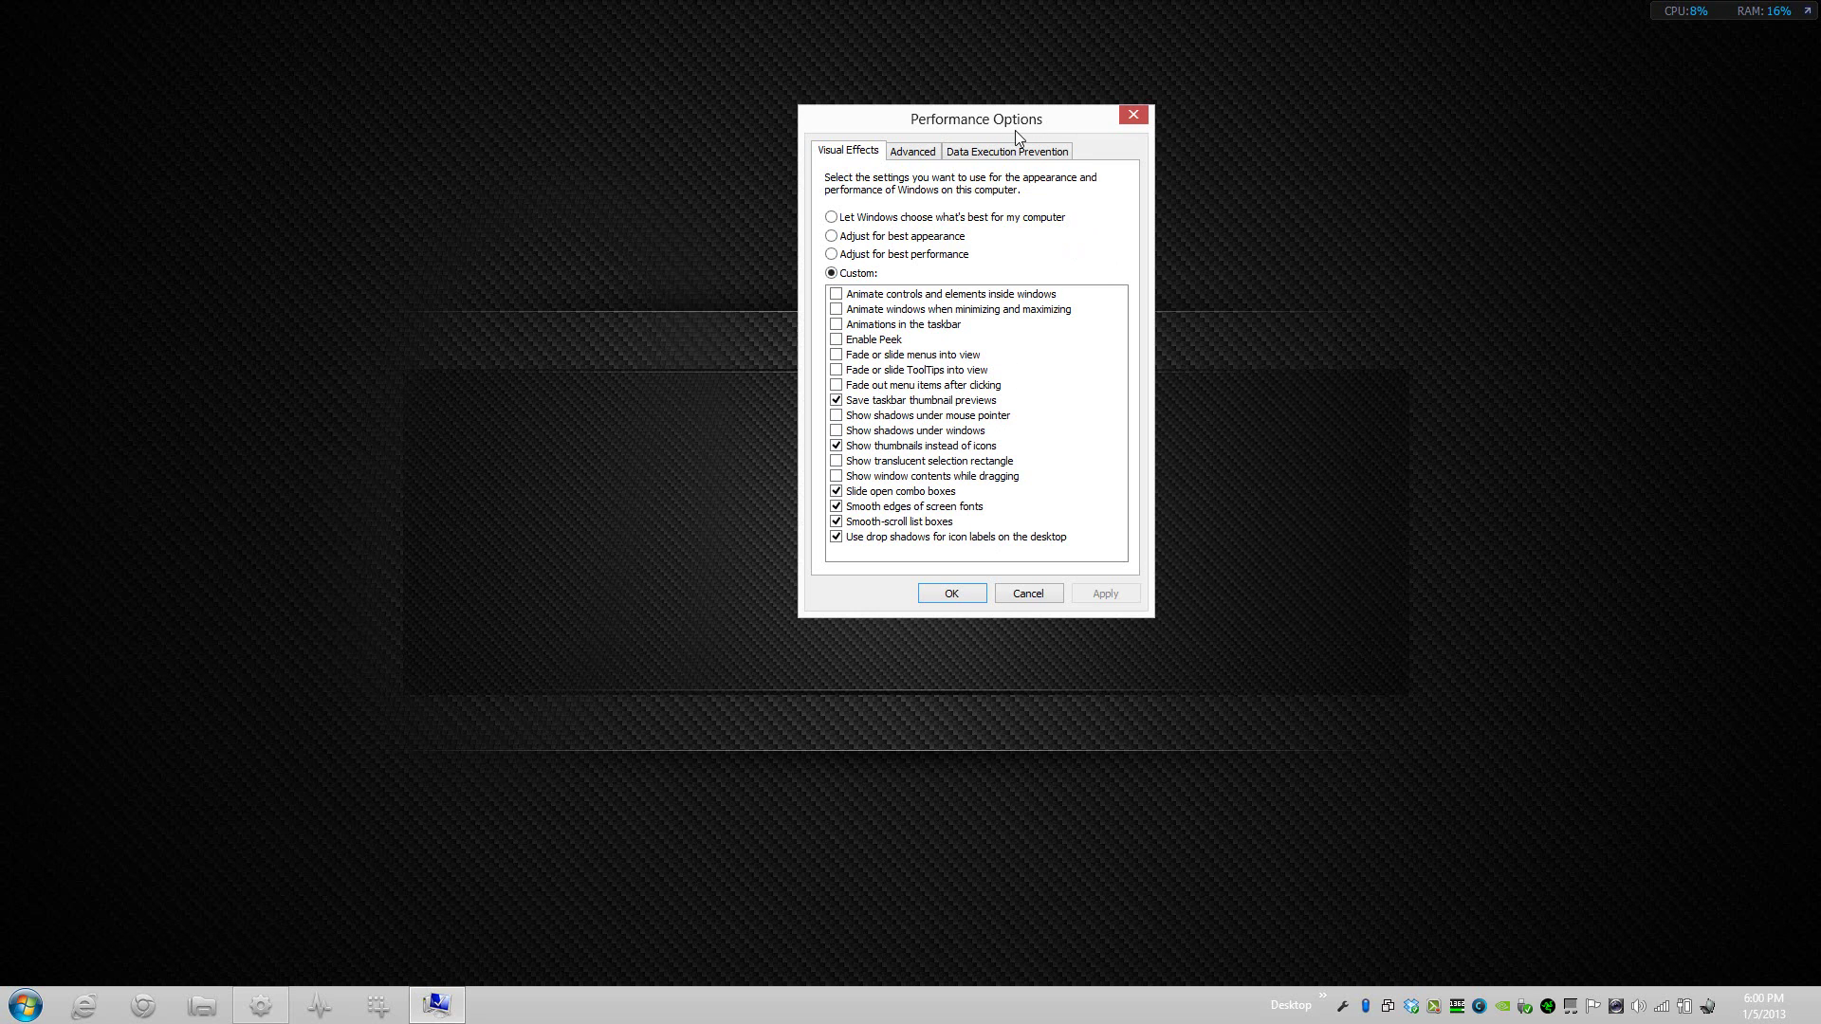
drag(1044, 128, 1675, 76)
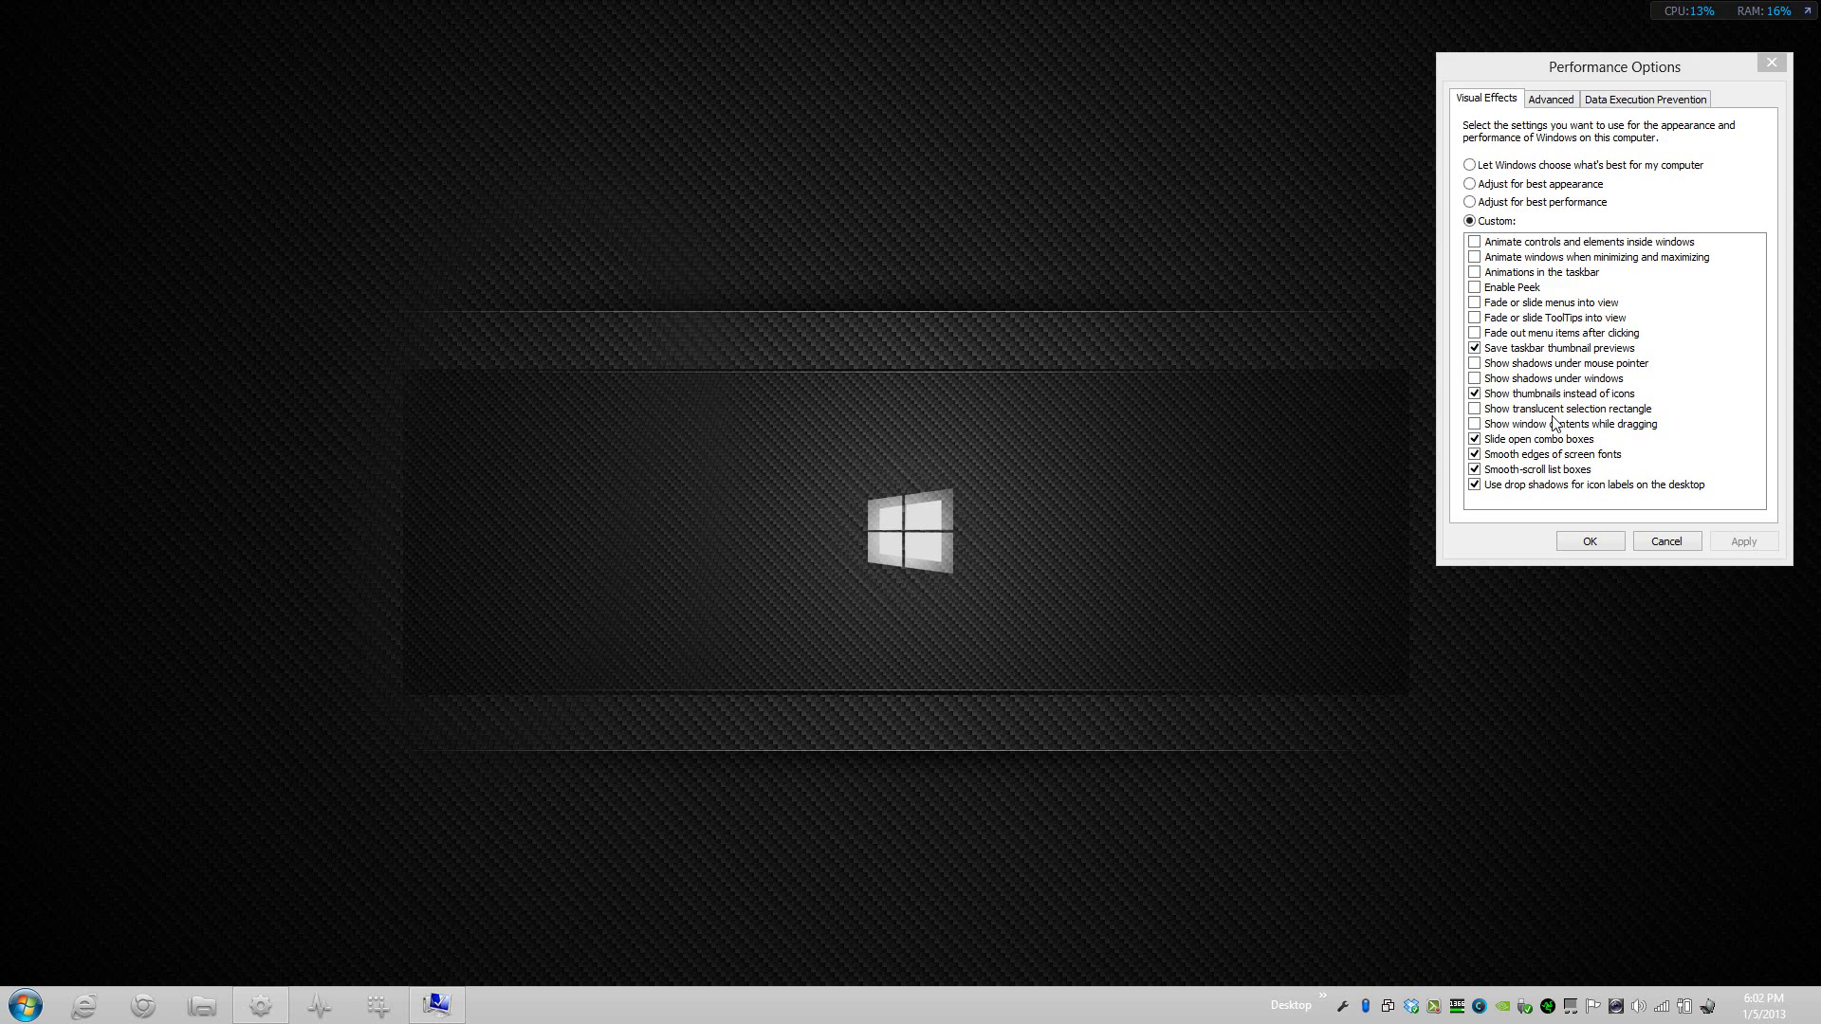
Step: Turn off Slide open combo boxes and Smooth edges of screen fonts, applying each change
click(1502, 440)
click(1745, 541)
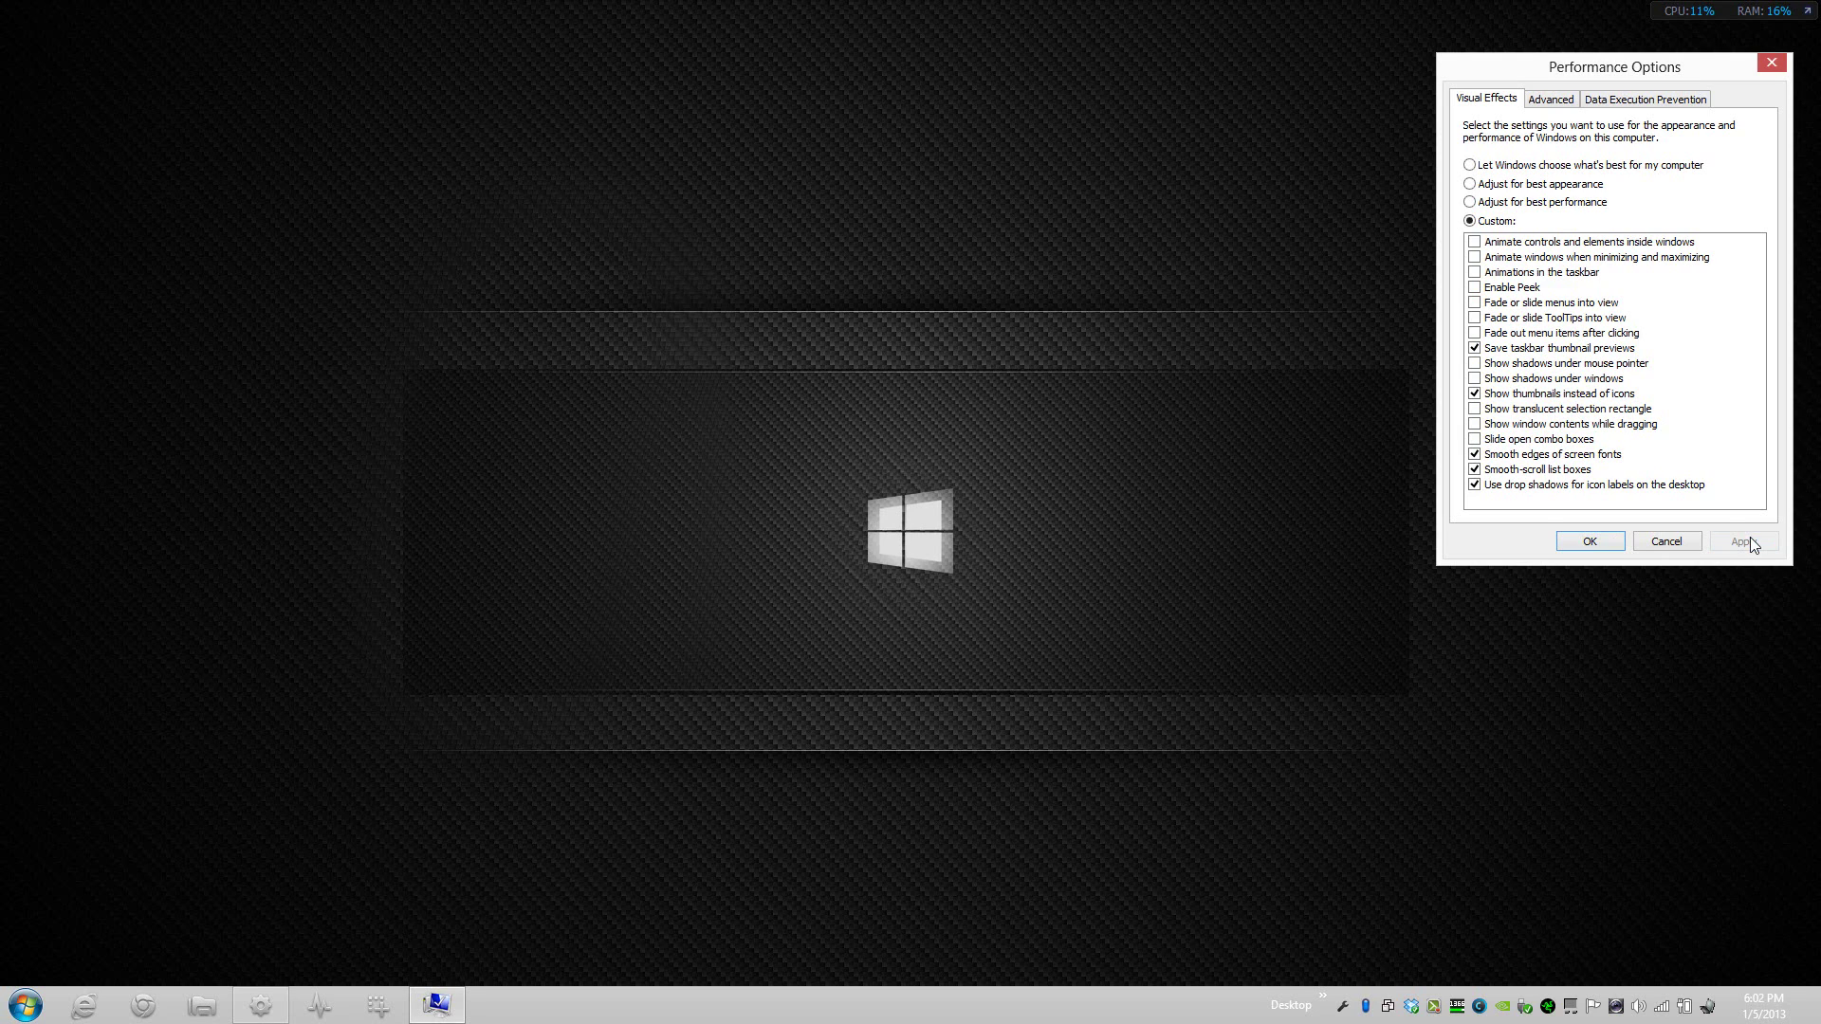
click(1589, 459)
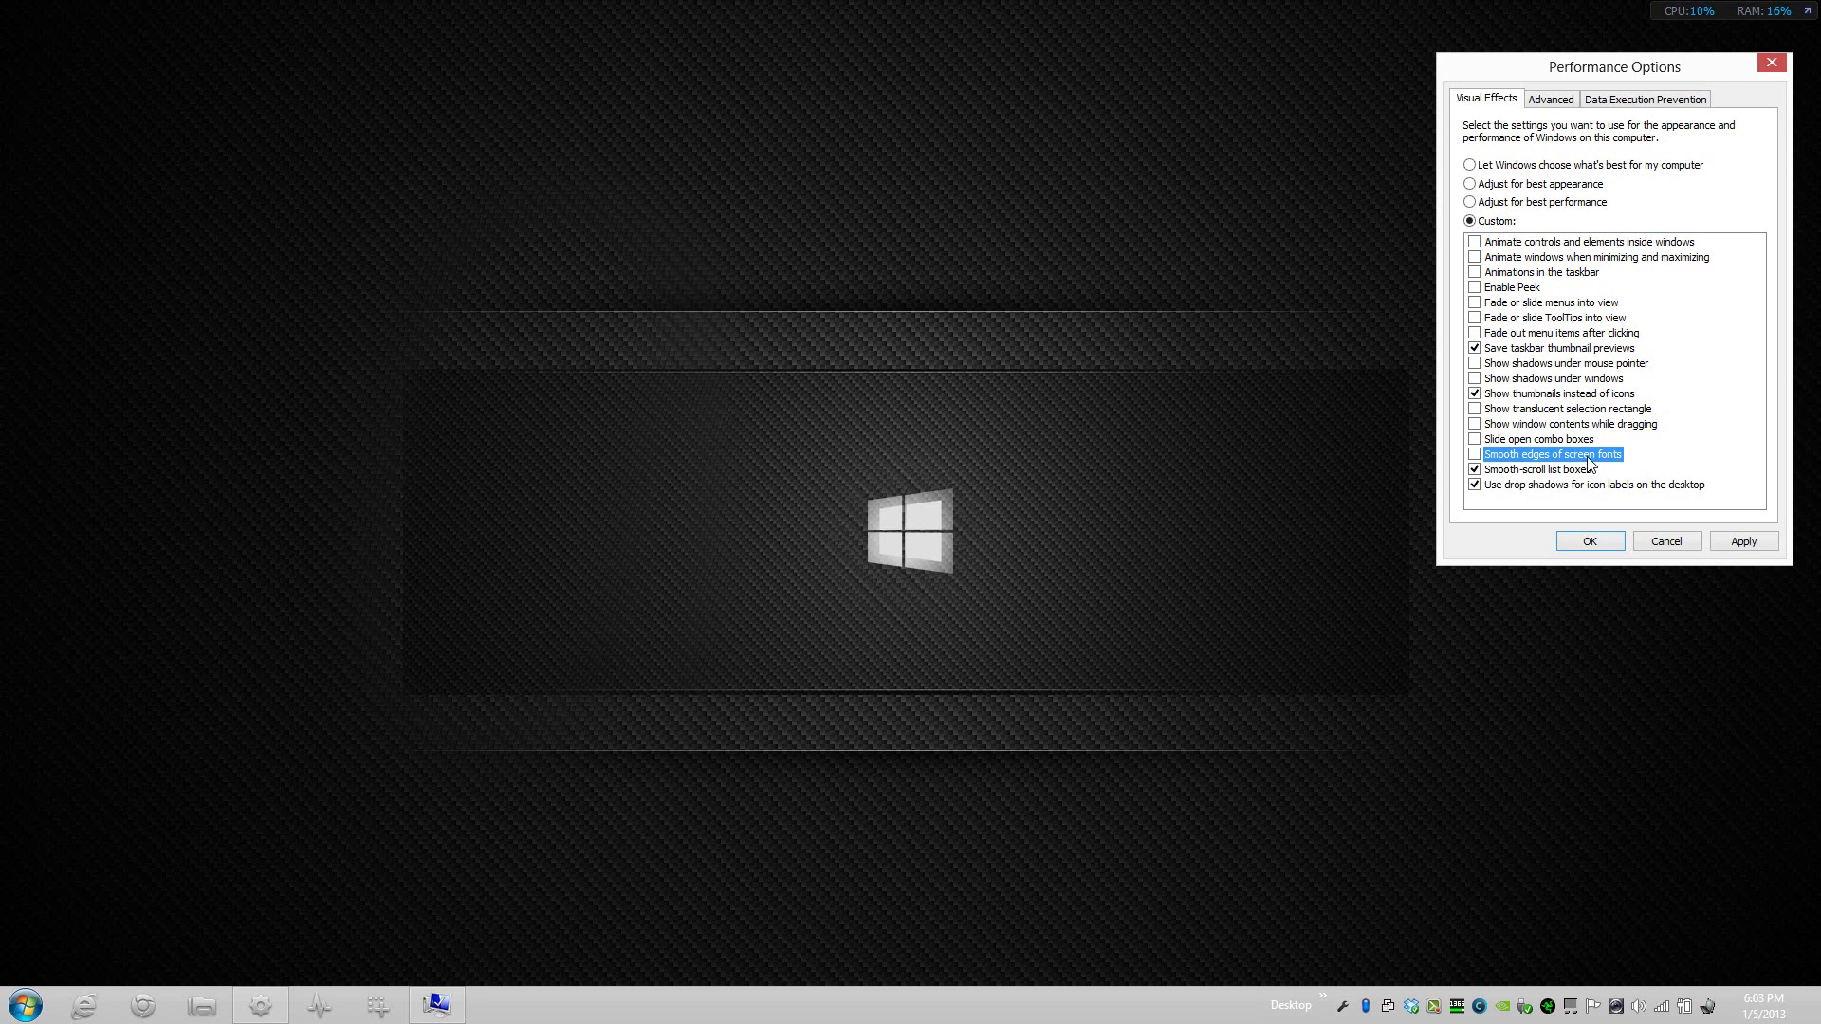
click(1753, 547)
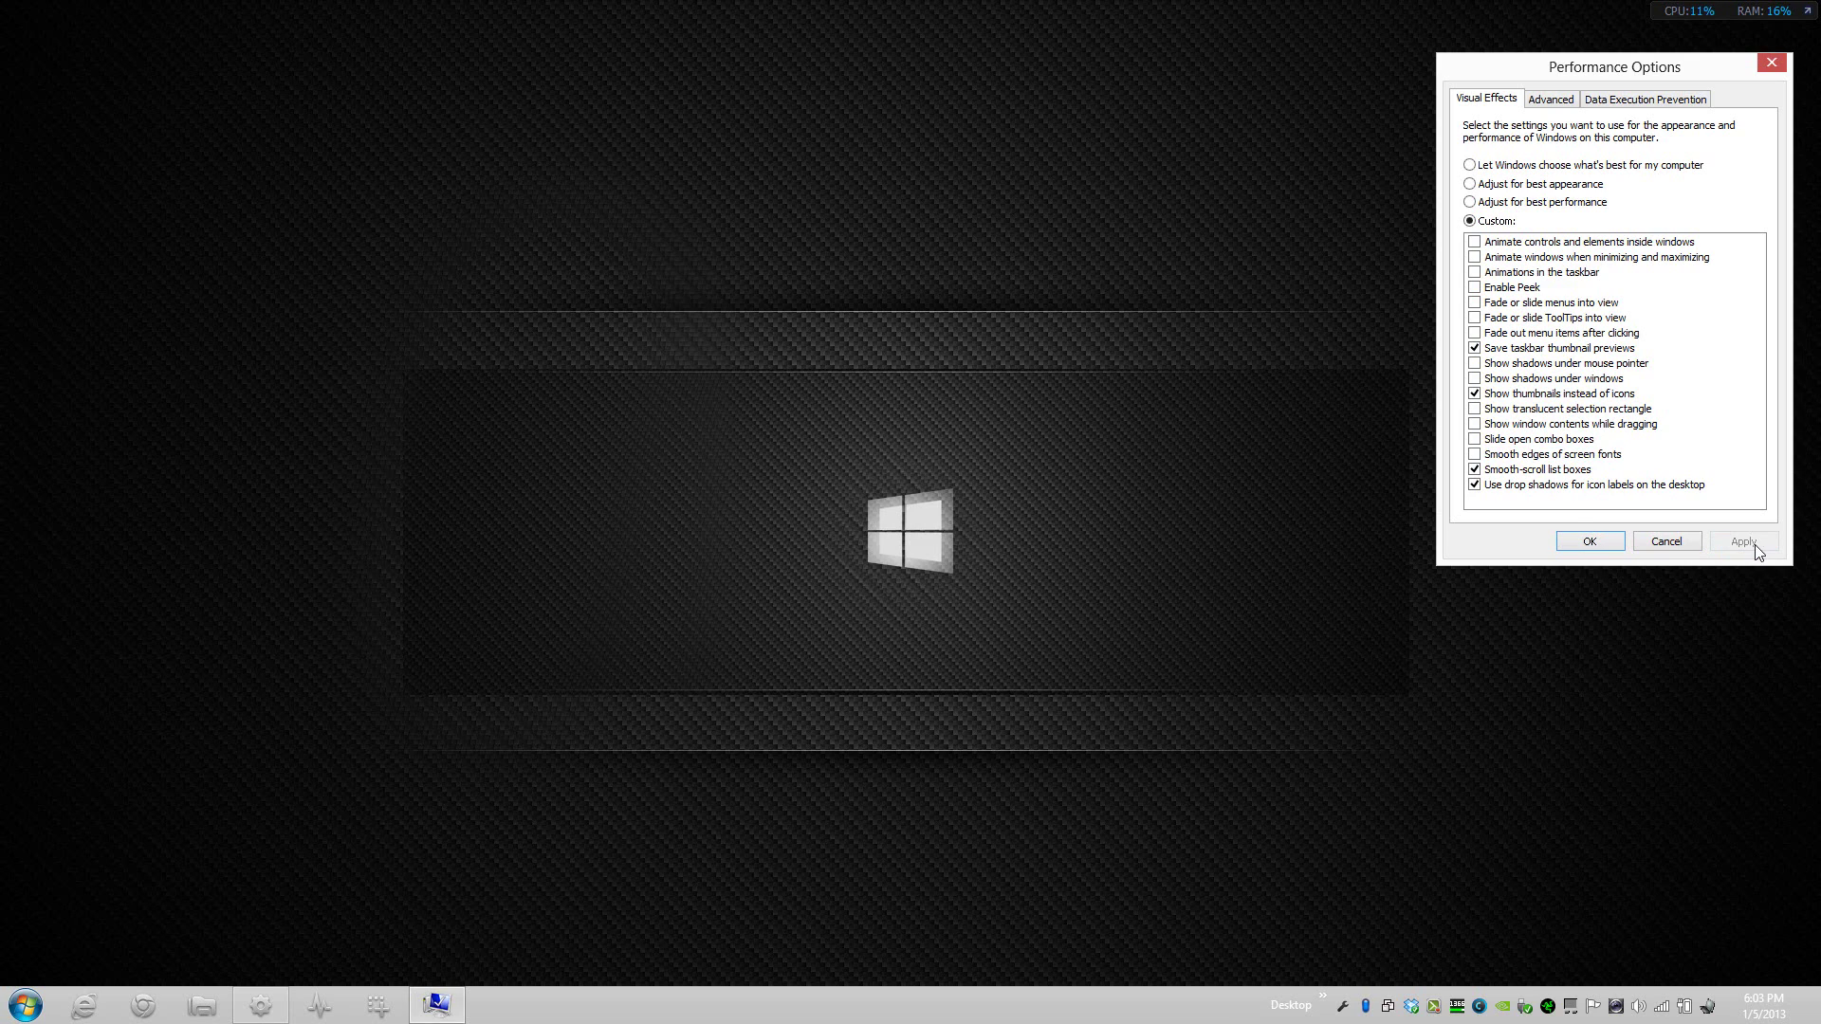
Step: Turn off Use drop shadows for icon labels on the desktop and apply
click(1572, 485)
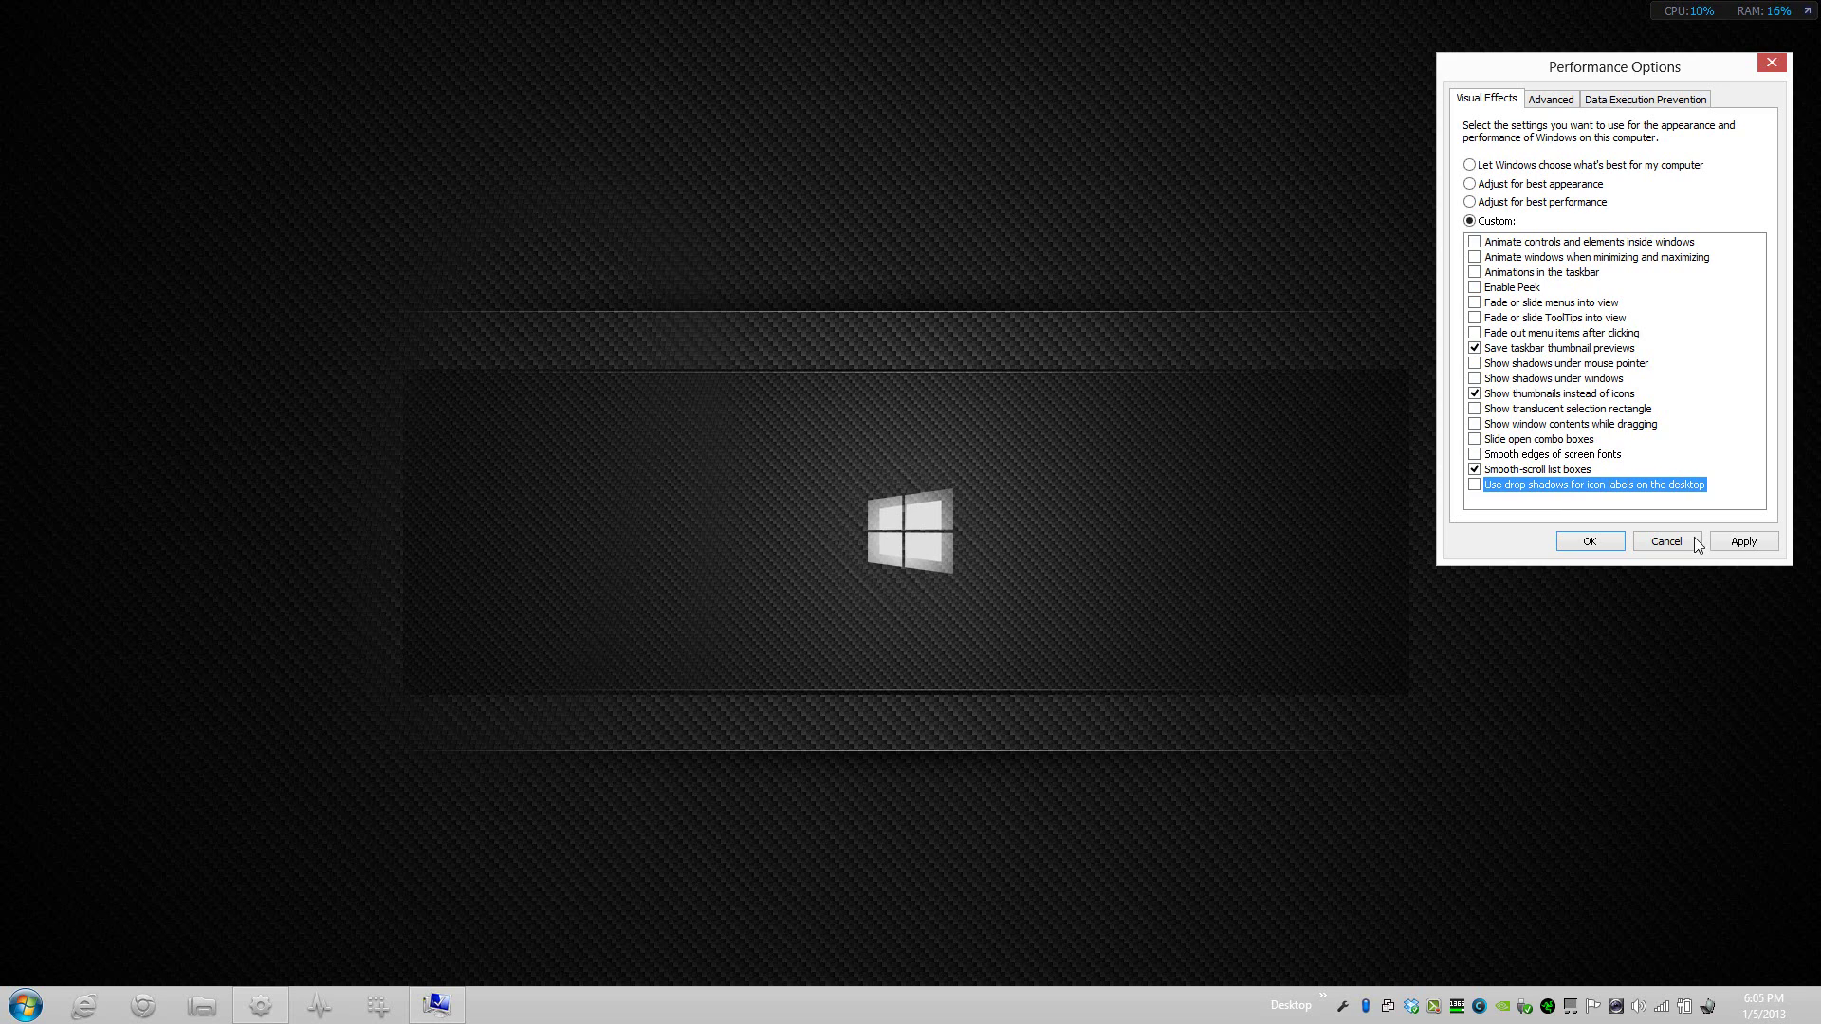
click(1770, 541)
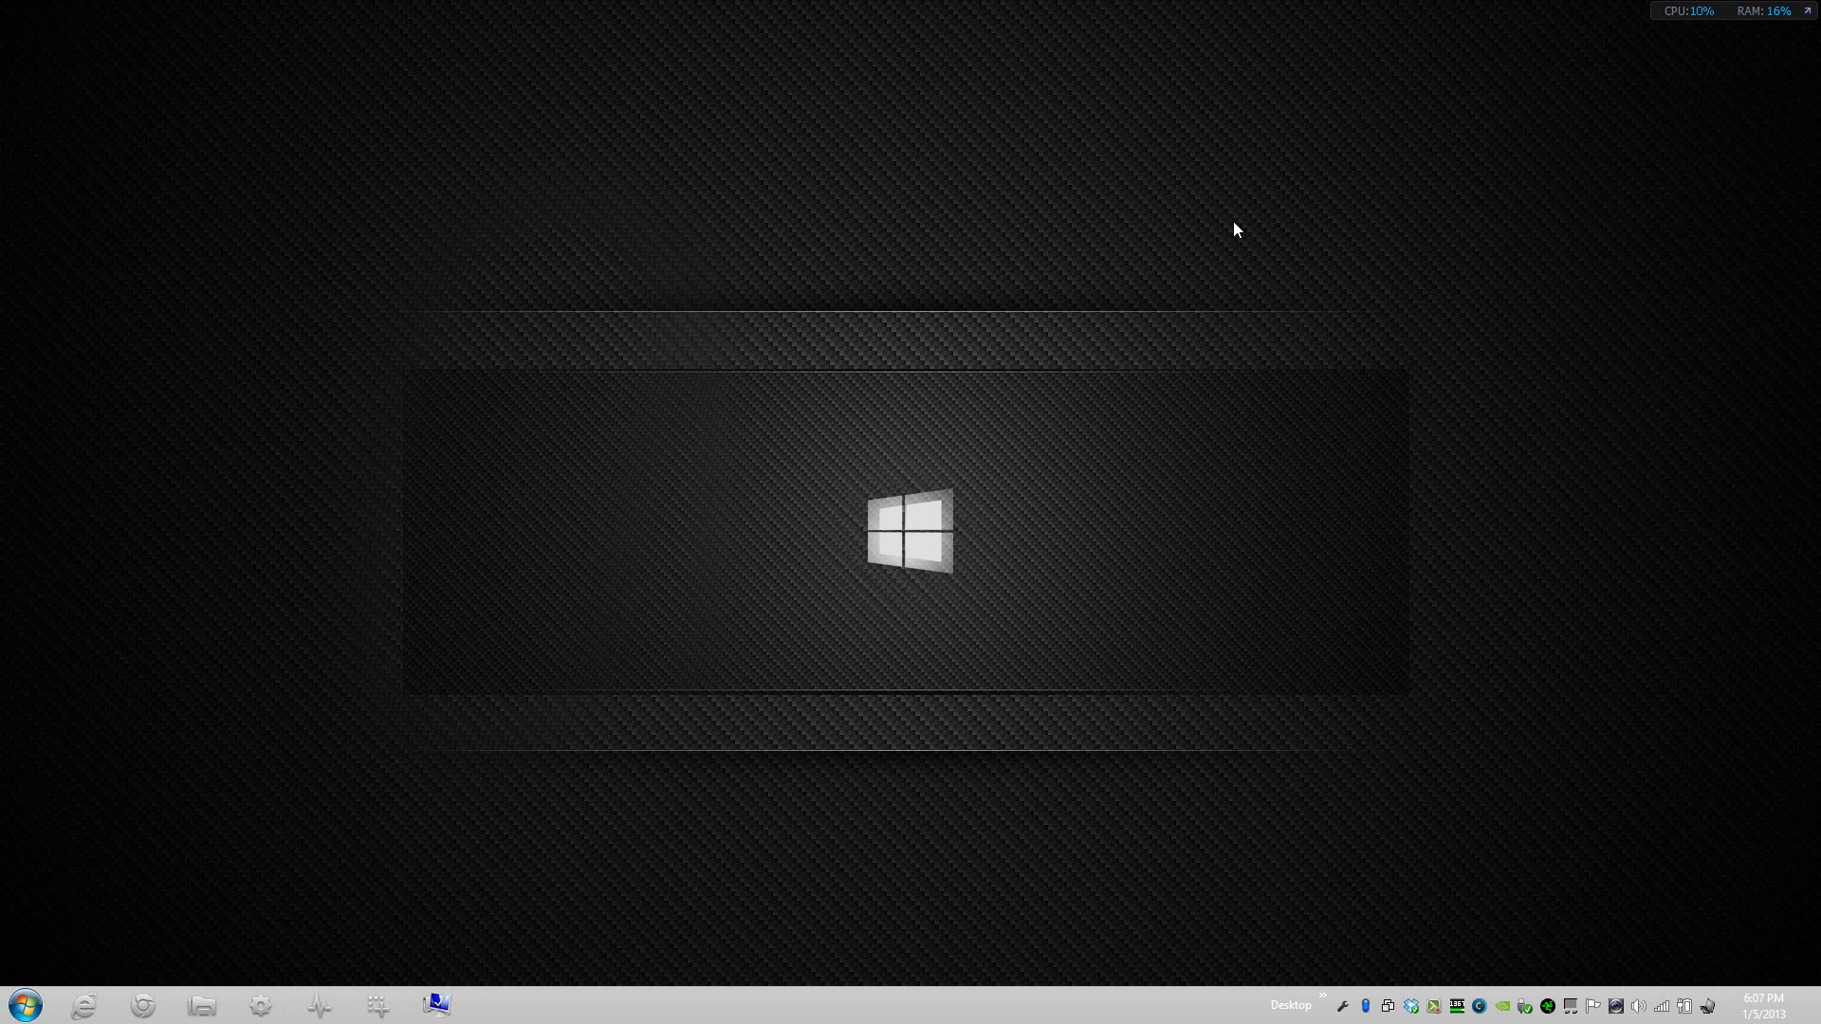